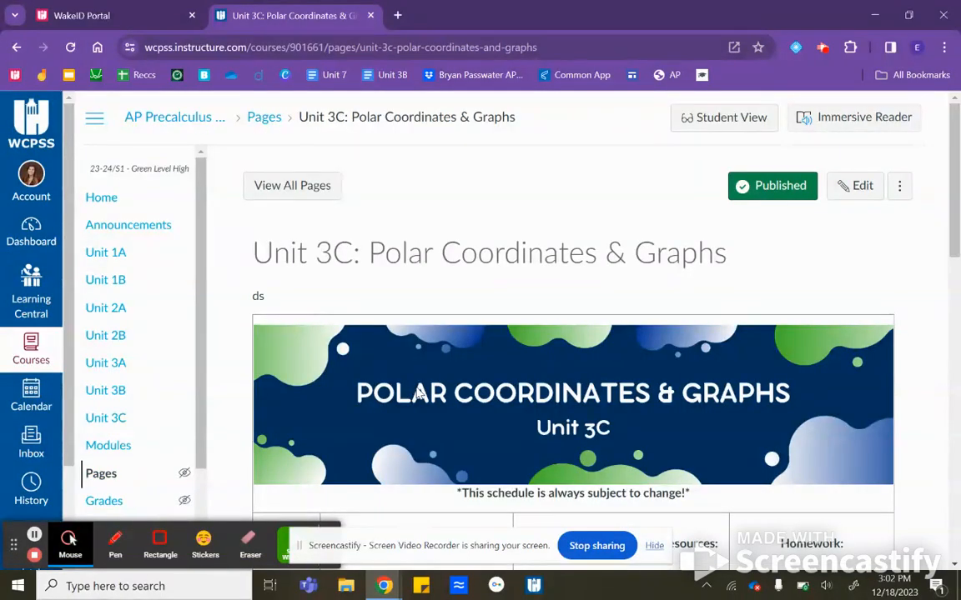
Step: Open the Choosing Your Artwork assignment from the Wednesday December 20th row of the Unit 3C schedule
scroll(417, 393, "down", 8)
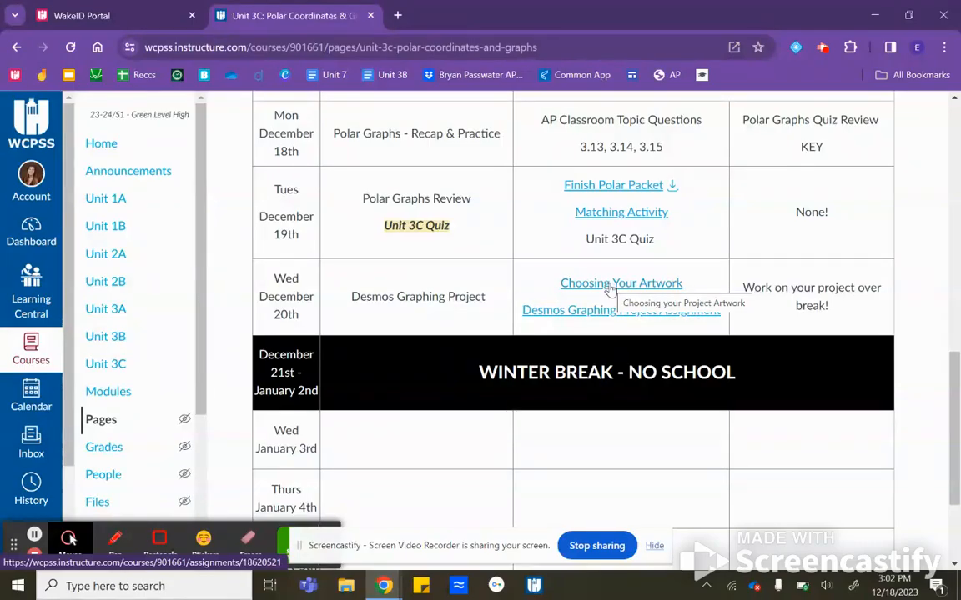
left_click(611, 285)
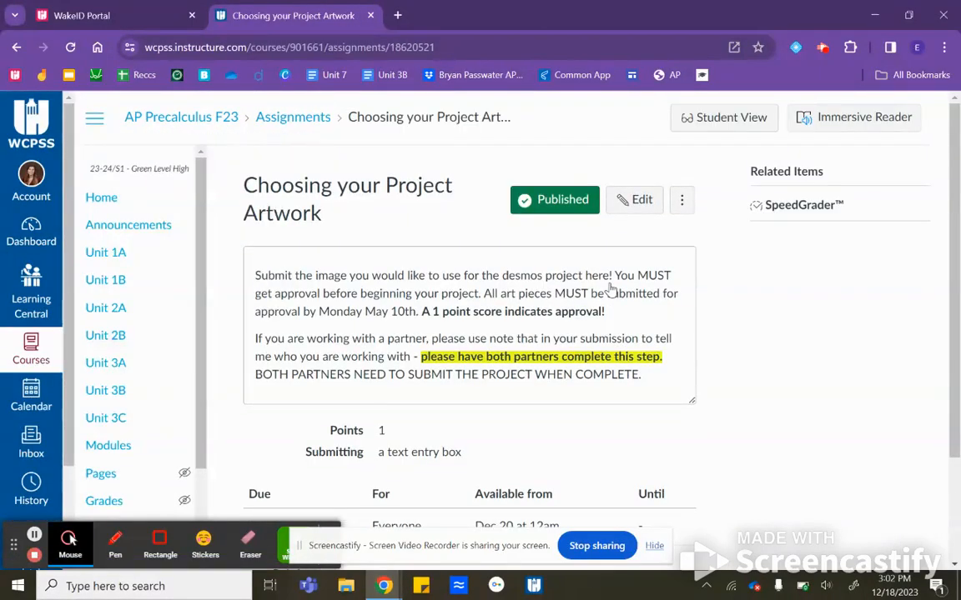
scroll(612, 287, "down", 3)
scroll(611, 289, "up", 2)
Step: Search Google for "stitch" in a new browser tab
left_click(399, 16)
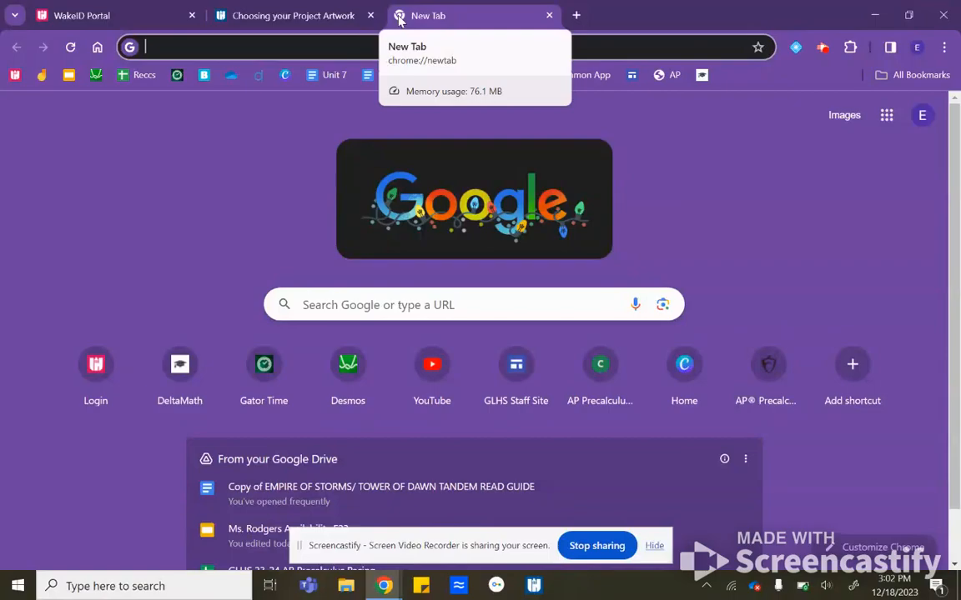
type("stick")
key("BackSpace")
key("BackSpace")
type("h")
key("BackSpace")
key("BackSpace")
key("BackSpace")
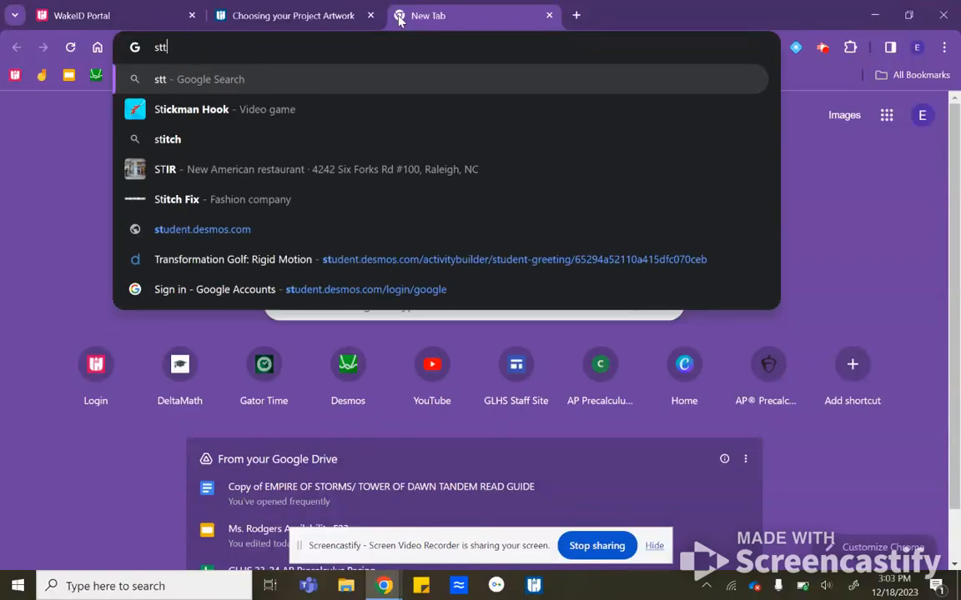
type("t")
key("BackSpace")
type("itch")
key("Return")
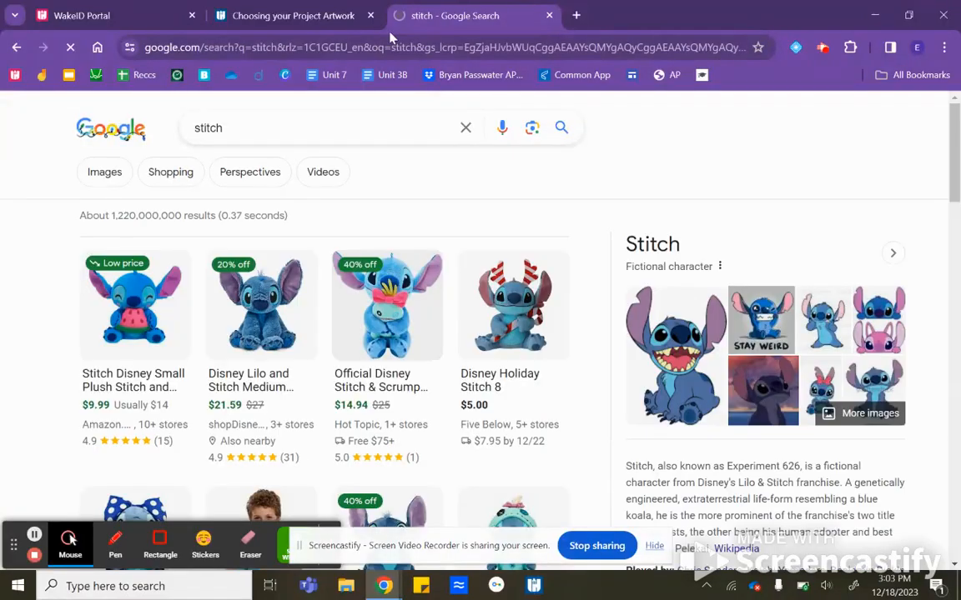
Step: Open the image results for Stitch and save the Etsy Stitch clipart picture to the Downloads folder as a JPEG
scroll(460, 369, "down", 3)
scroll(467, 377, "up", 3)
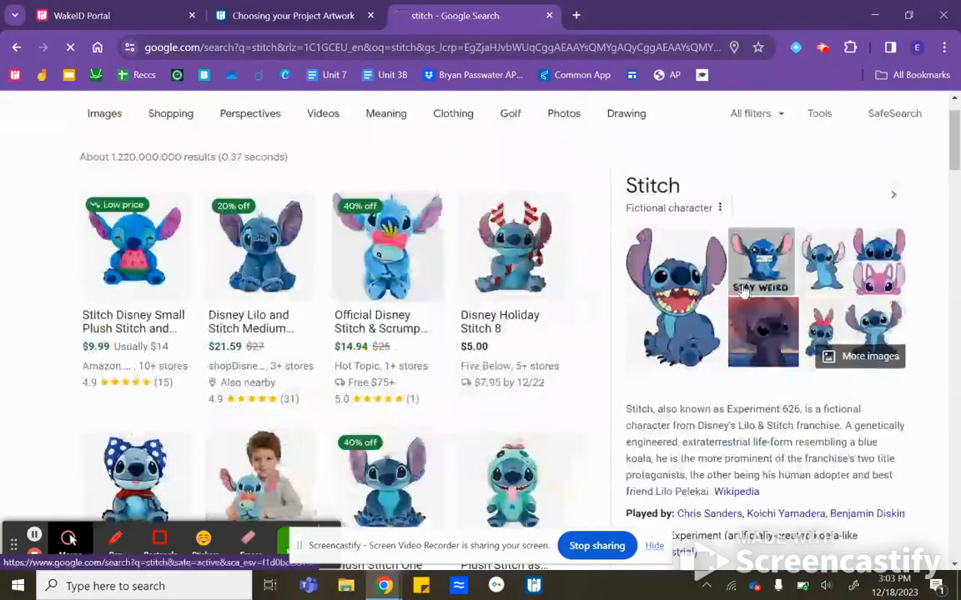
left_click(685, 300)
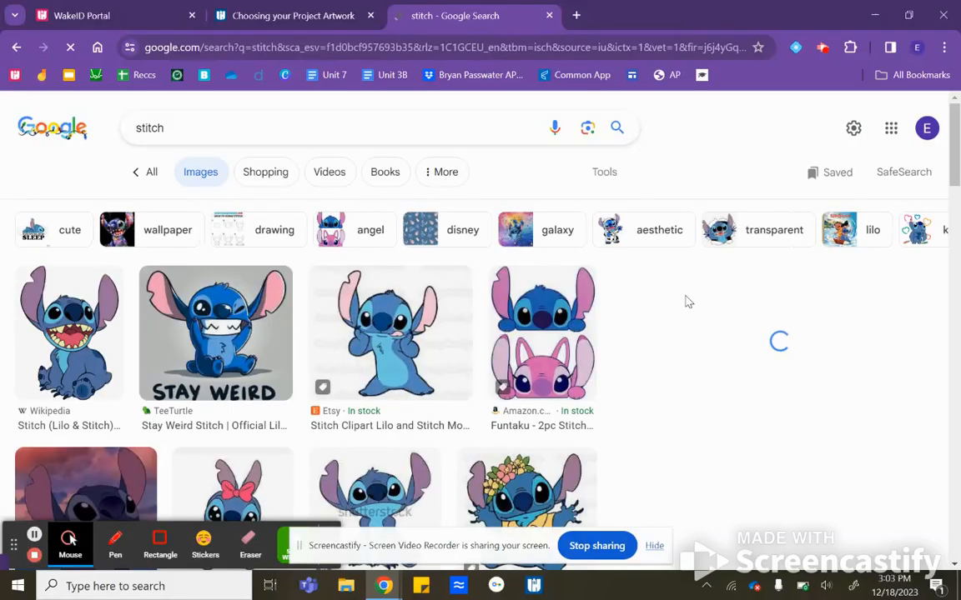
right_click(398, 336)
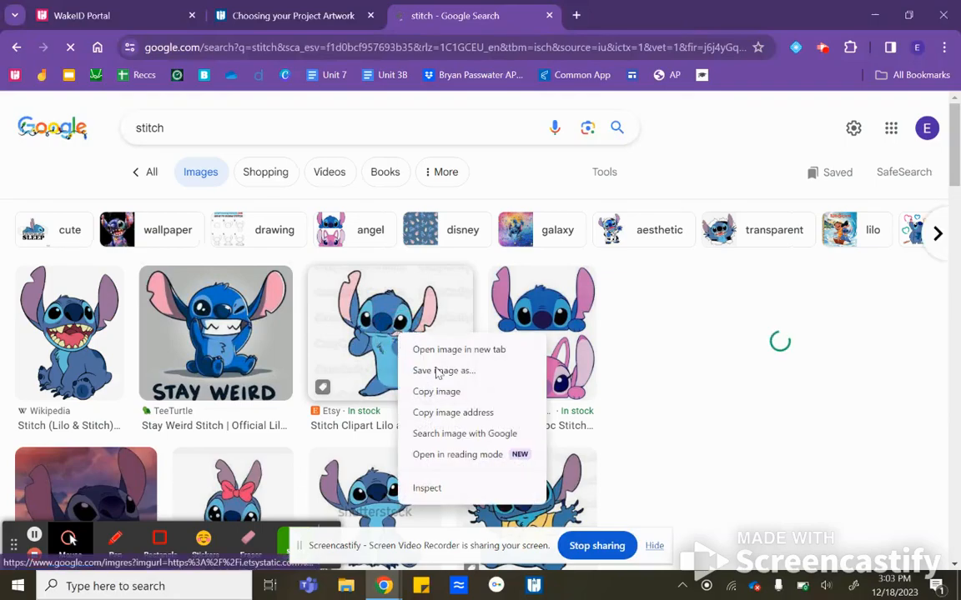
left_click(453, 385)
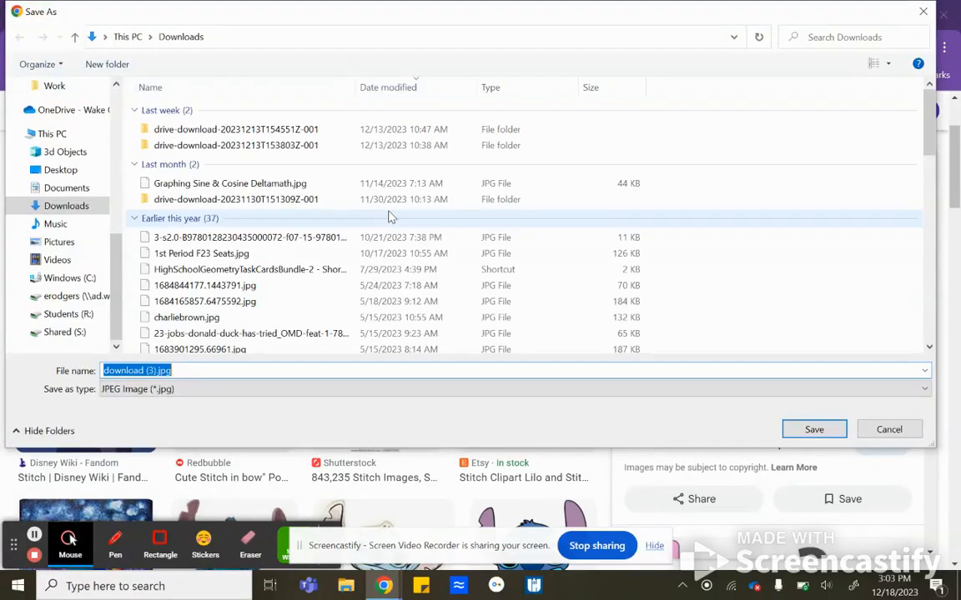
key("Return")
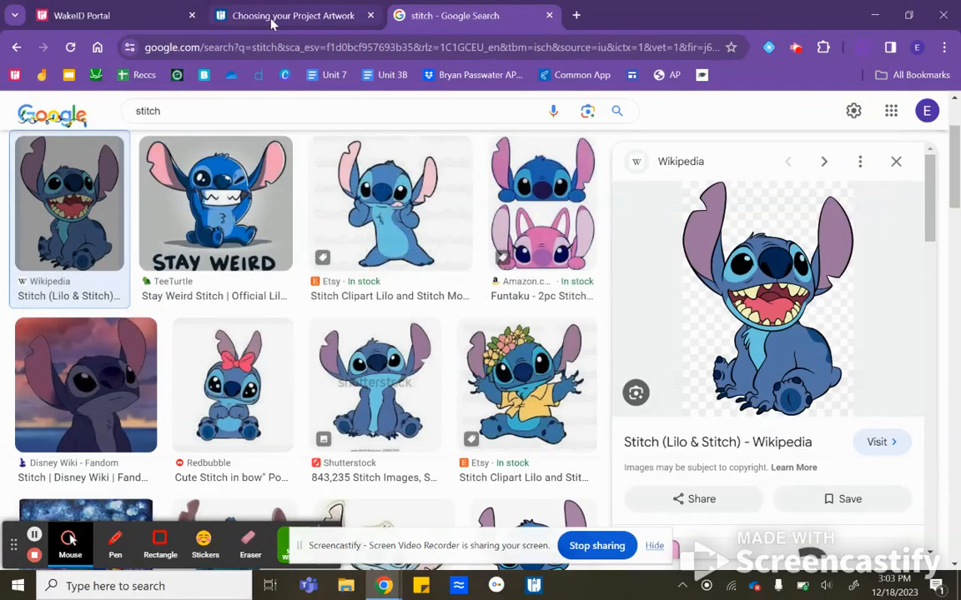
Step: Return to the Choosing your Project Artwork assignment and read its submission instructions, especially the note about partners, and its dates
left_click(276, 17)
scroll(649, 322, "down", 1)
scroll(649, 322, "up", 1)
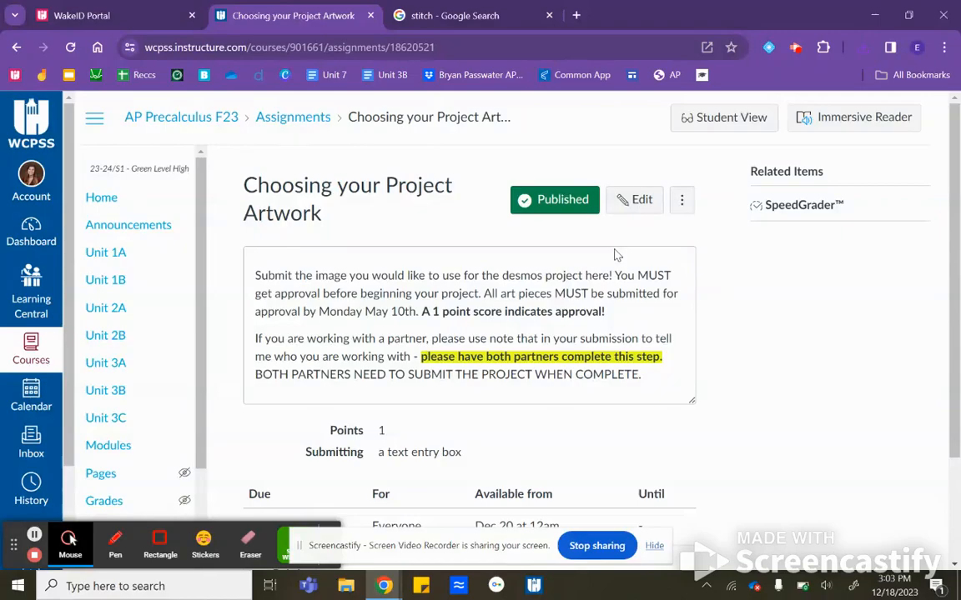
scroll(617, 255, "down", 3)
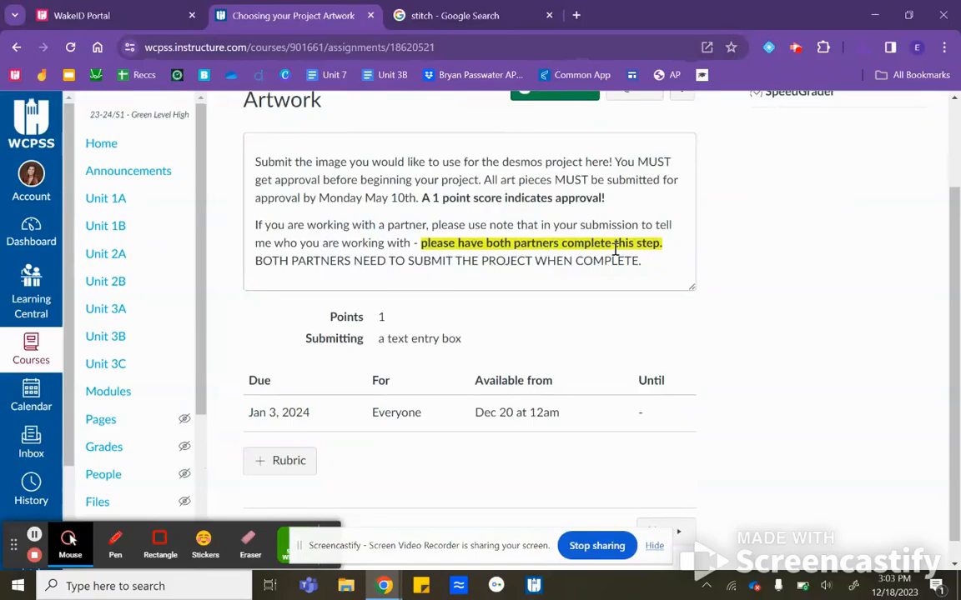
left_click_drag(495, 243, 577, 244)
left_click(616, 246)
left_click(422, 243)
left_click_drag(423, 243, 667, 244)
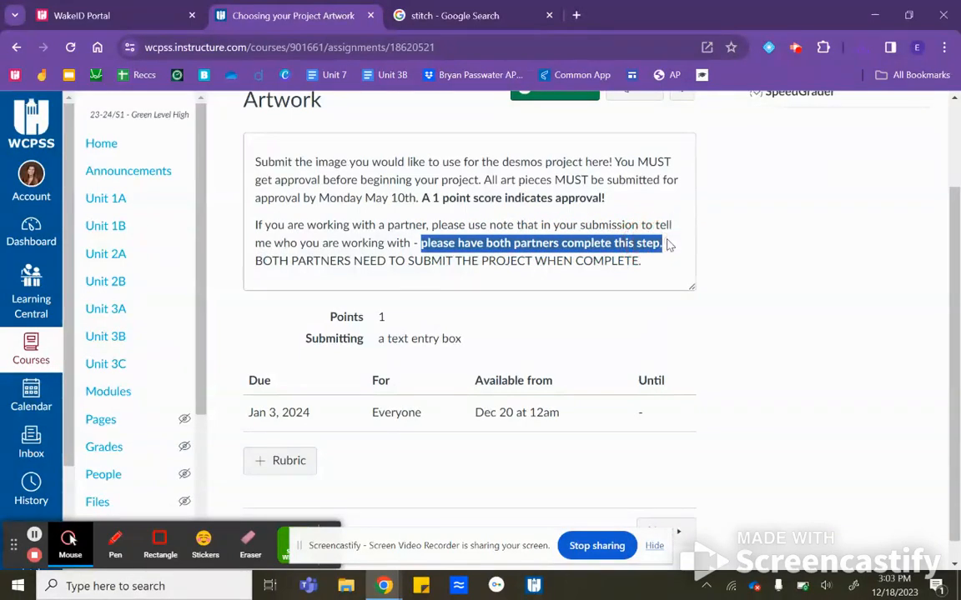
left_click(667, 245)
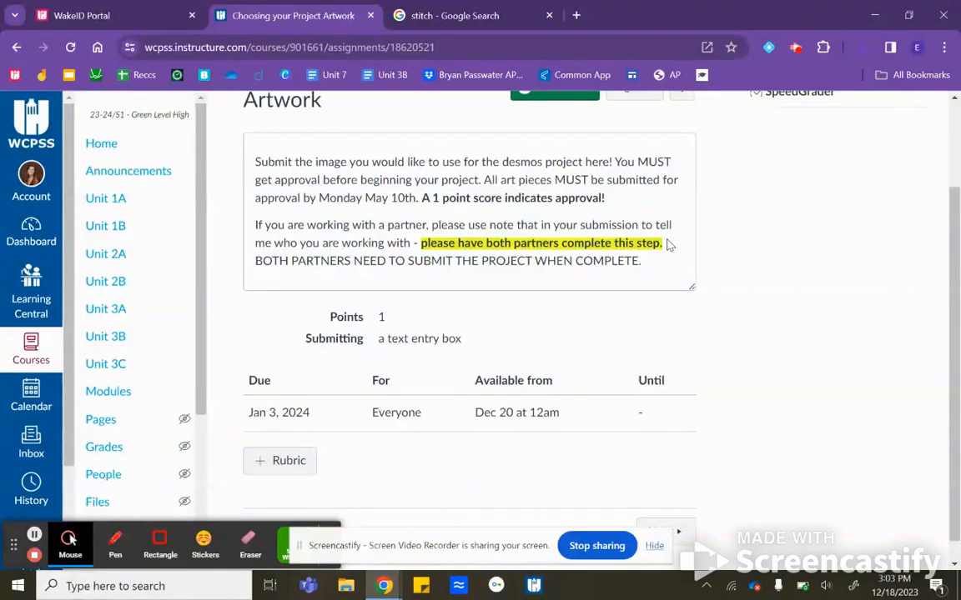
scroll(667, 245, "down", 1)
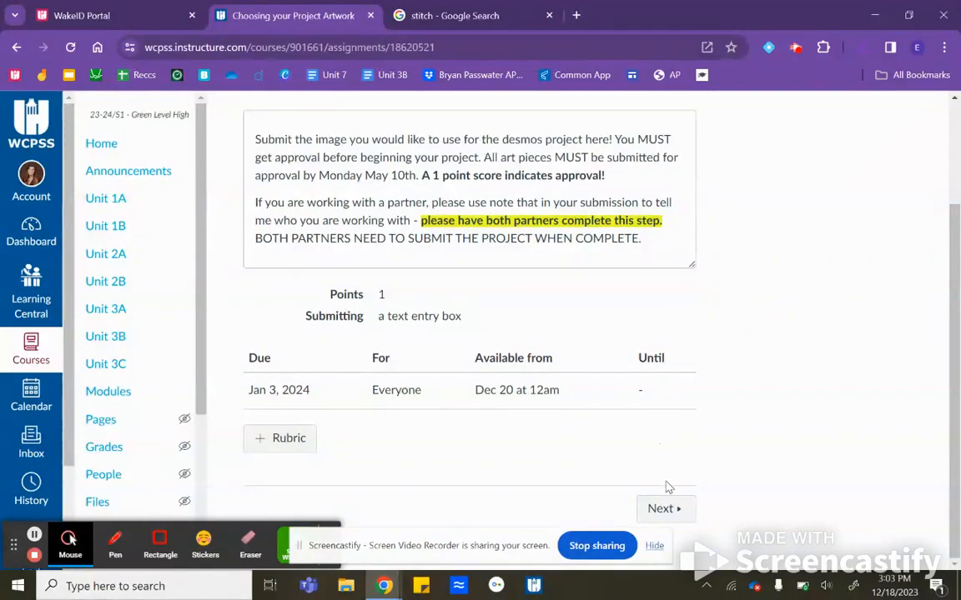
Step: Open the Desmos Graphing Project assignment and read through its directions, required functions, assessment criteria and project examples
left_click(668, 512)
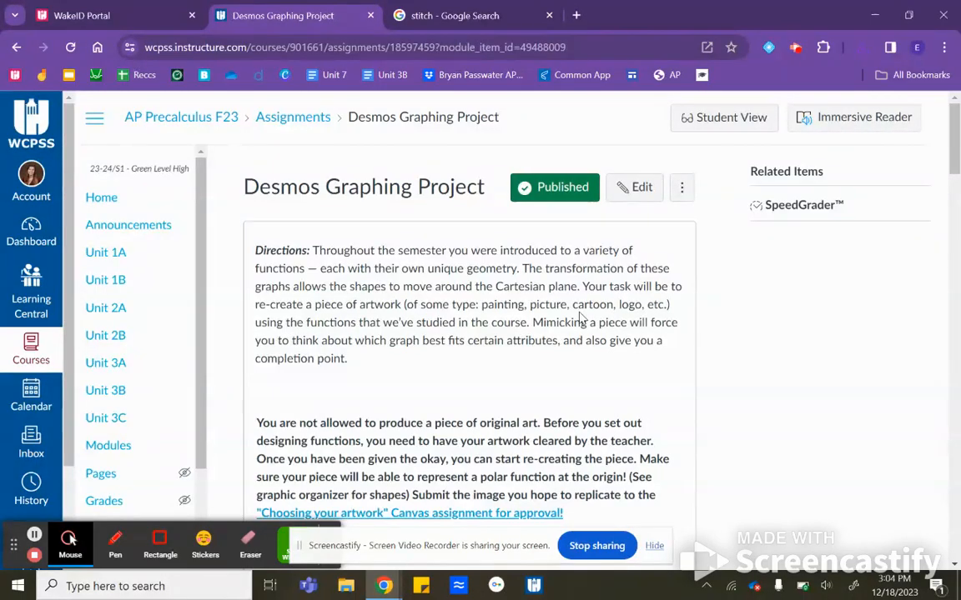
scroll(581, 320, "down", 1)
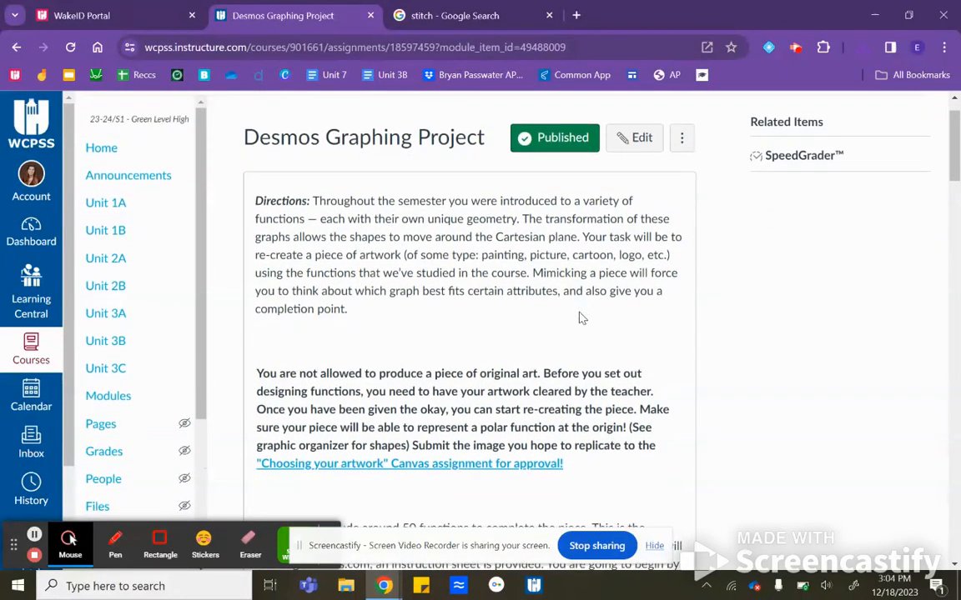
scroll(581, 319, "down", 1)
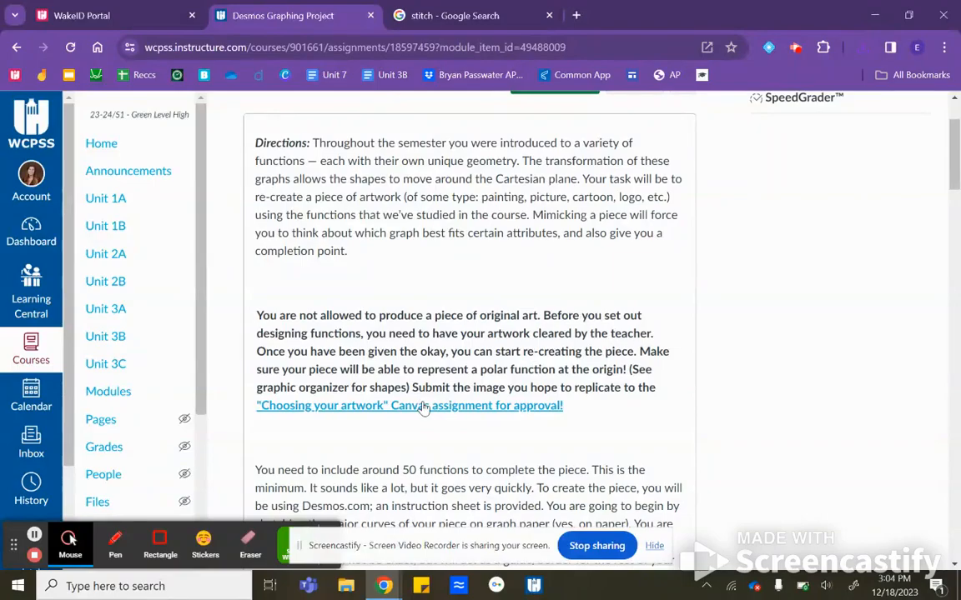
scroll(540, 363, "down", 3)
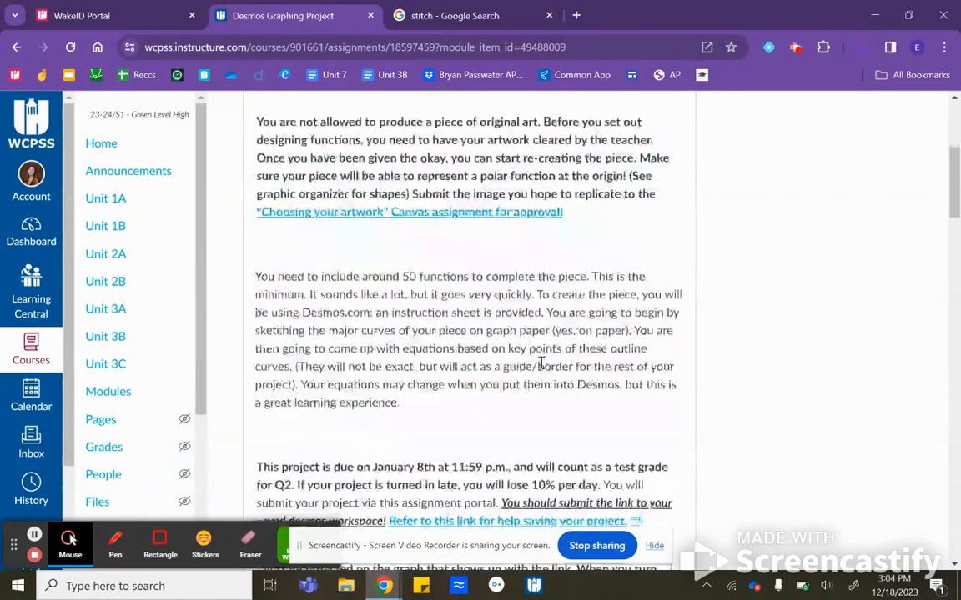
scroll(540, 363, "down", 2)
scroll(497, 400, "down", 3)
scroll(498, 403, "down", 3)
scroll(499, 403, "down", 7)
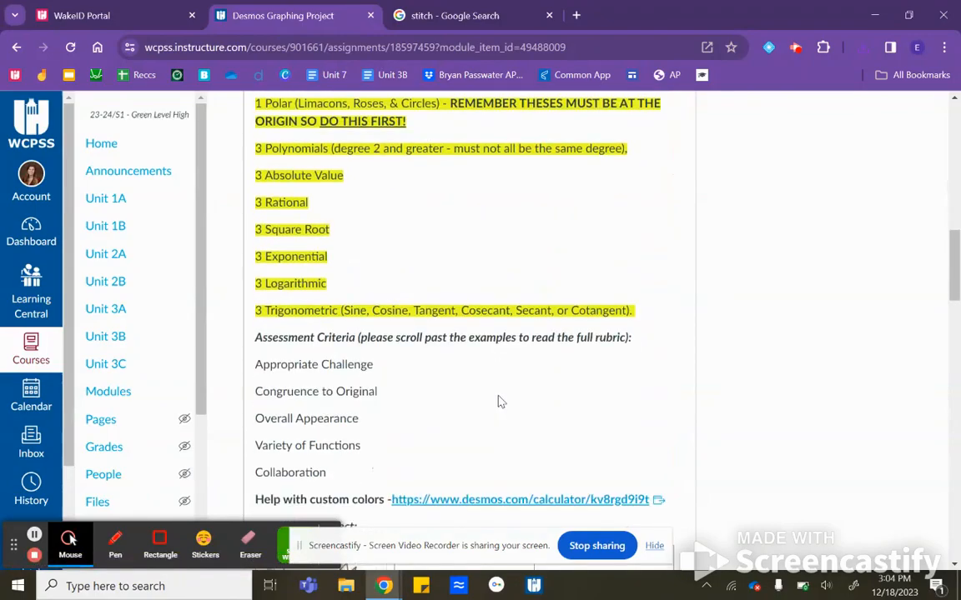
scroll(499, 403, "down", 3)
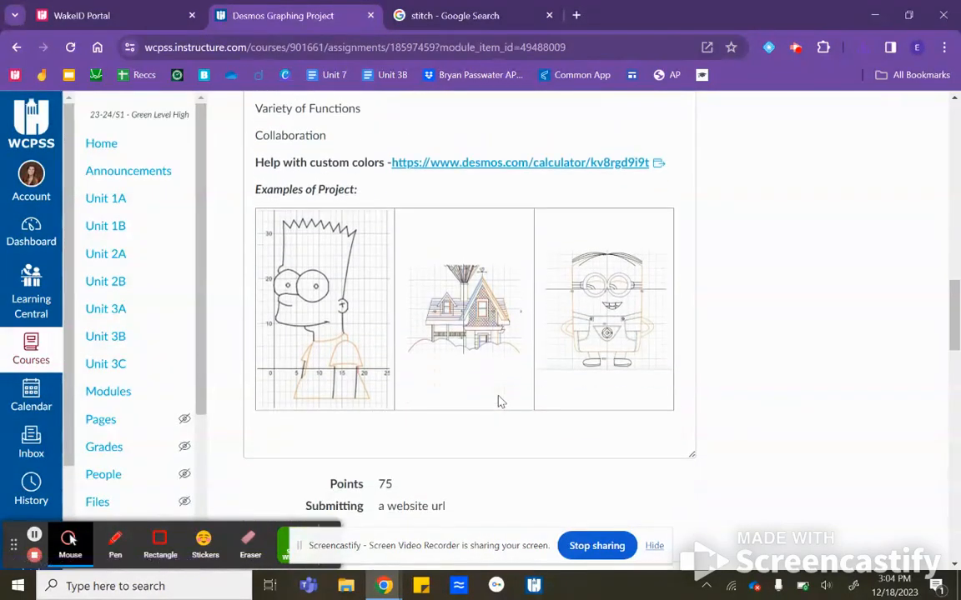
Step: Examine the project rubric's ratings for each criterion, including Variety of Functions and Collaboration, and revisit the required functions list
scroll(499, 403, "down", 7)
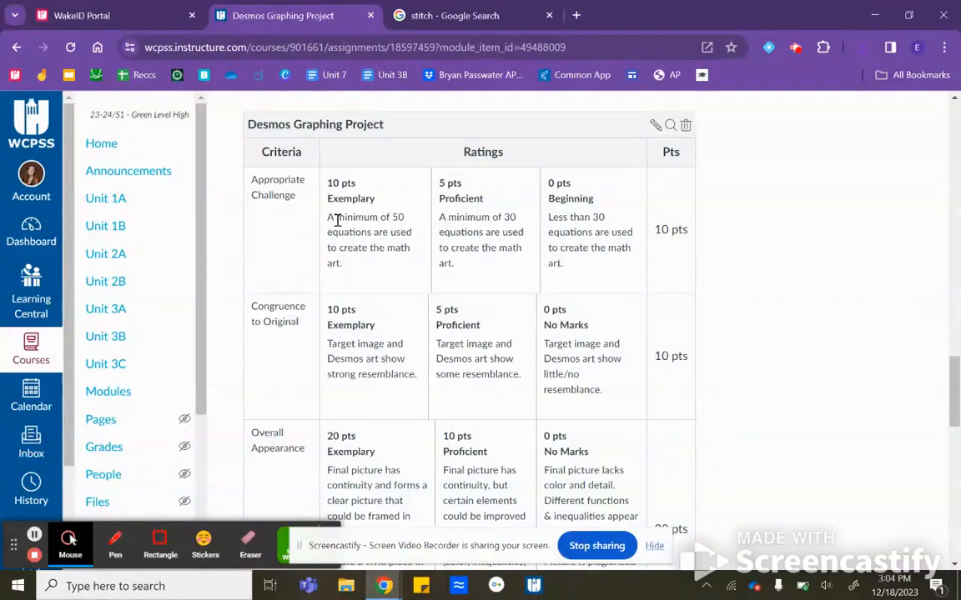
scroll(388, 261, "down", 1)
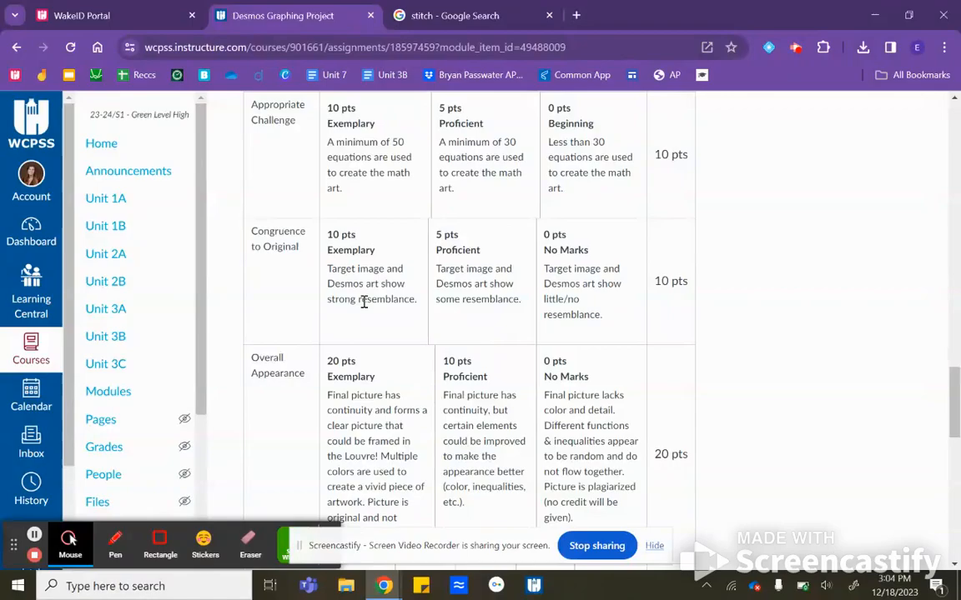
scroll(364, 302, "down", 2)
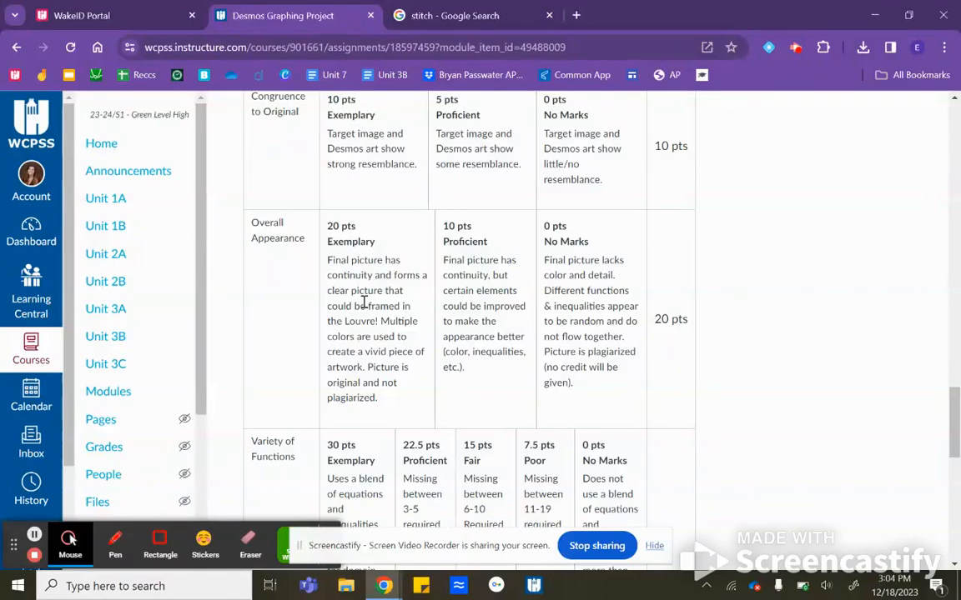
scroll(364, 303, "down", 5)
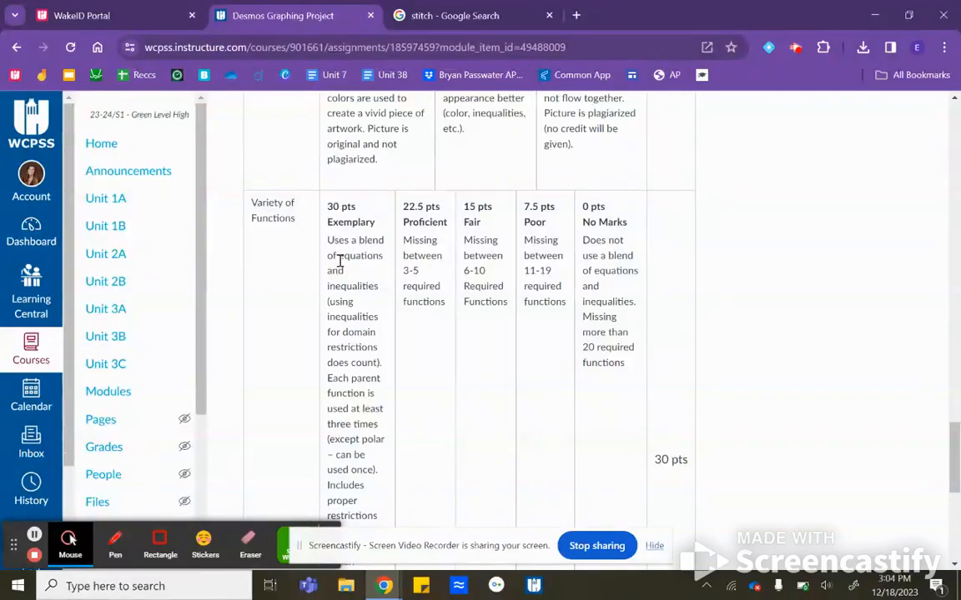
left_click_drag(408, 242, 426, 294)
left_click(471, 244)
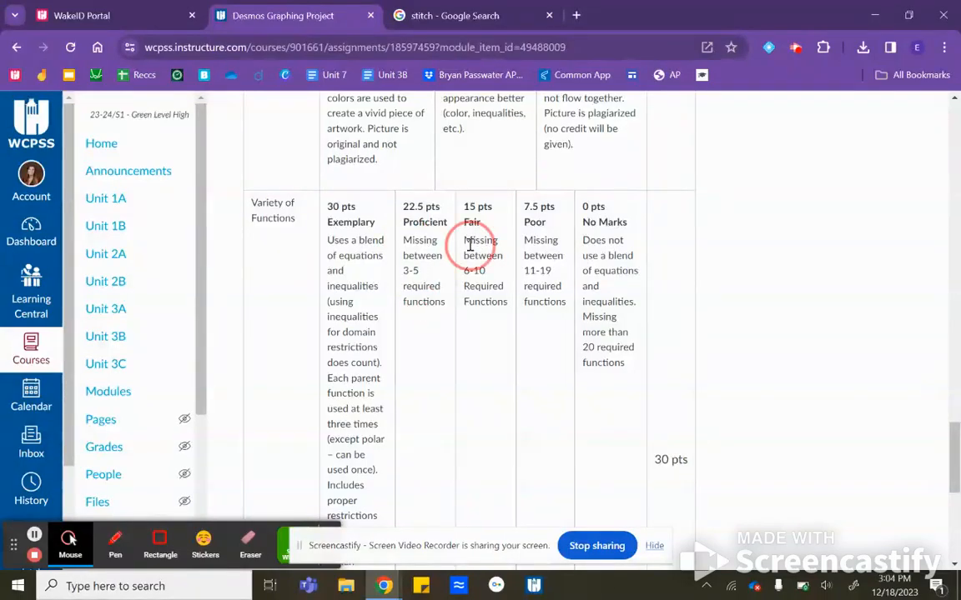
left_click_drag(470, 245, 488, 296)
left_click_drag(534, 242, 564, 310)
left_click(748, 275)
scroll(748, 279, "down", 2)
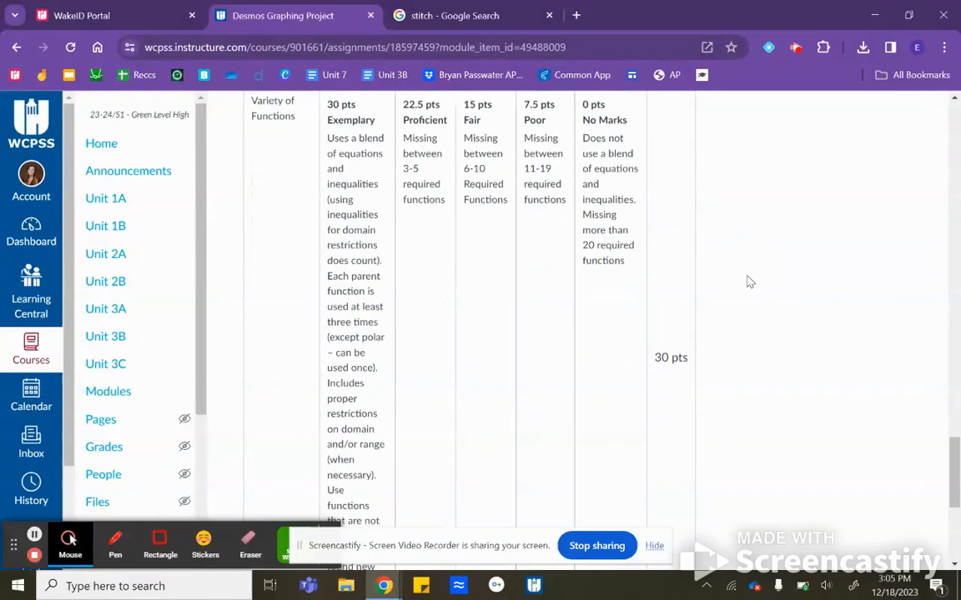
scroll(748, 282, "down", 6)
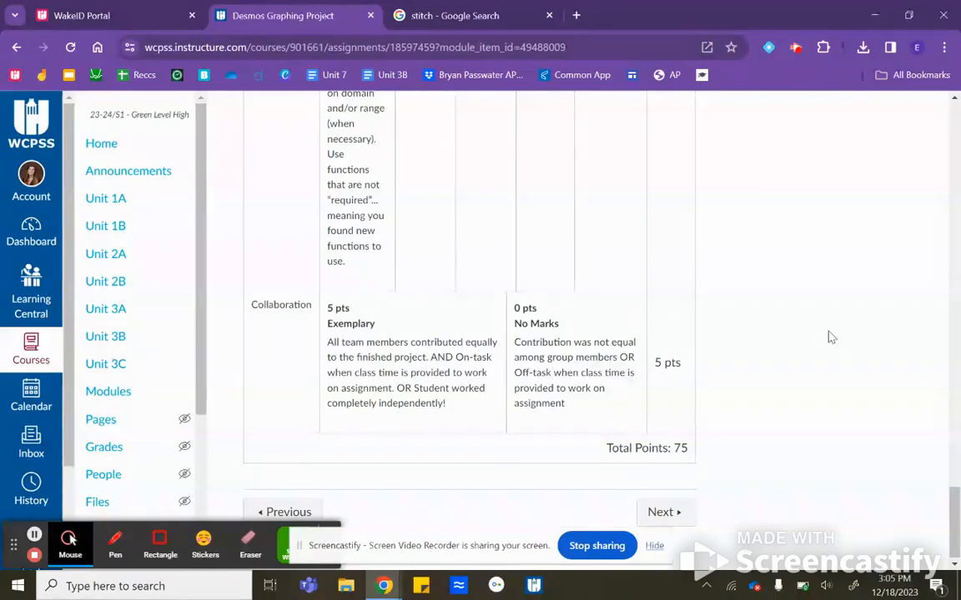
scroll(829, 337, "down", 1)
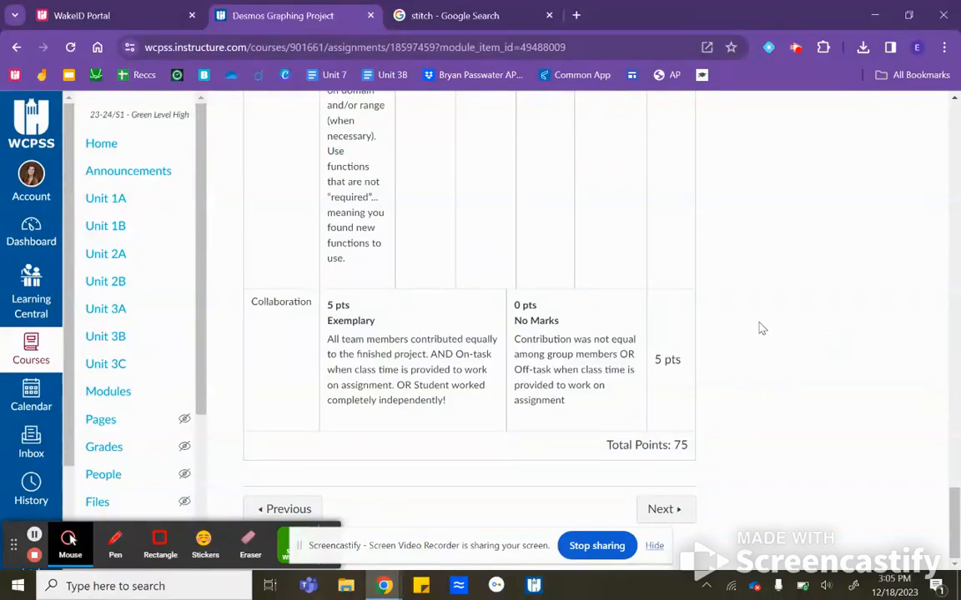
scroll(761, 328, "up", 20)
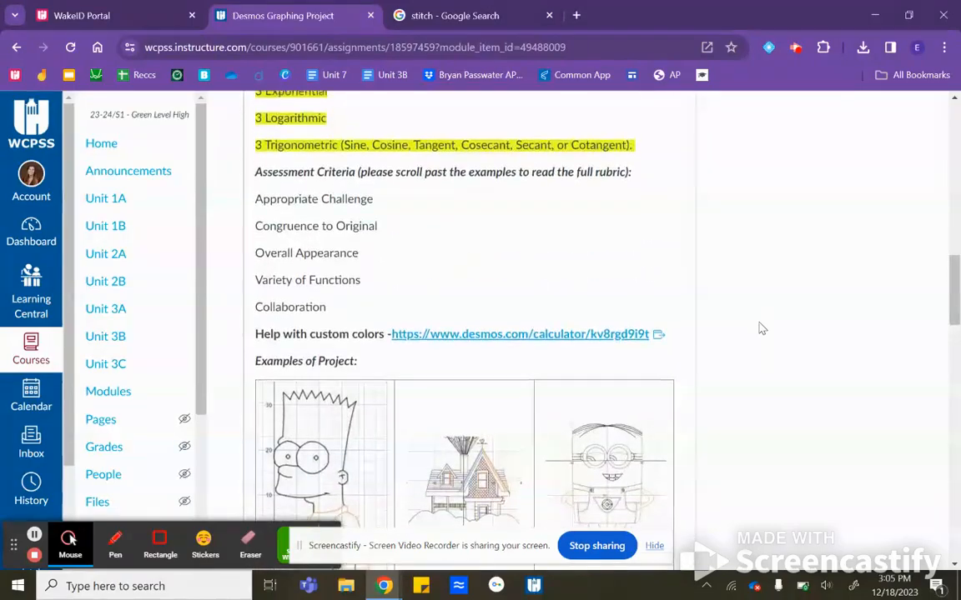
scroll(760, 327, "up", 2)
scroll(634, 237, "up", 3)
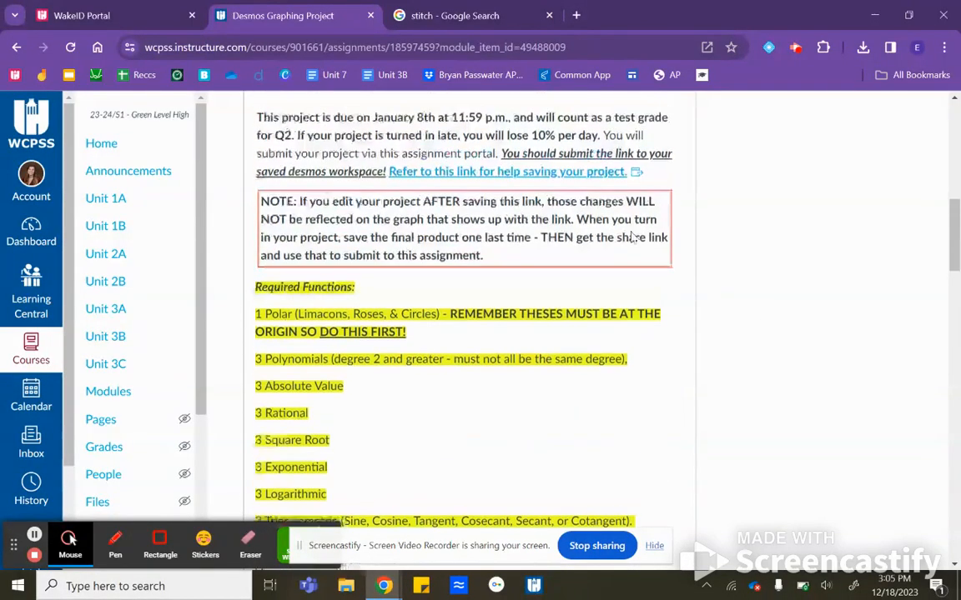
Step: Open the Desmos graphing calculator in a new browser tab
left_click(486, 17)
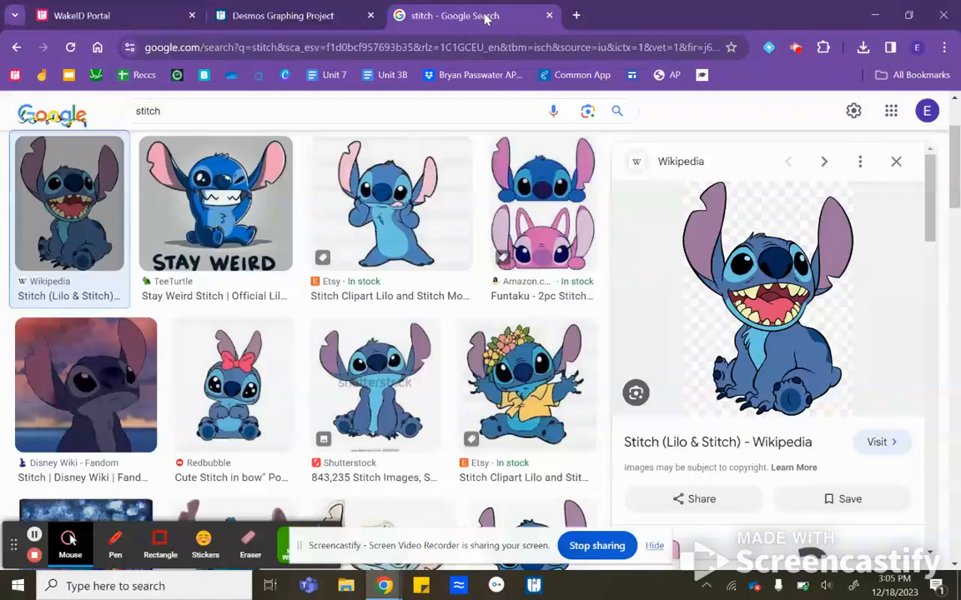
left_click(575, 16)
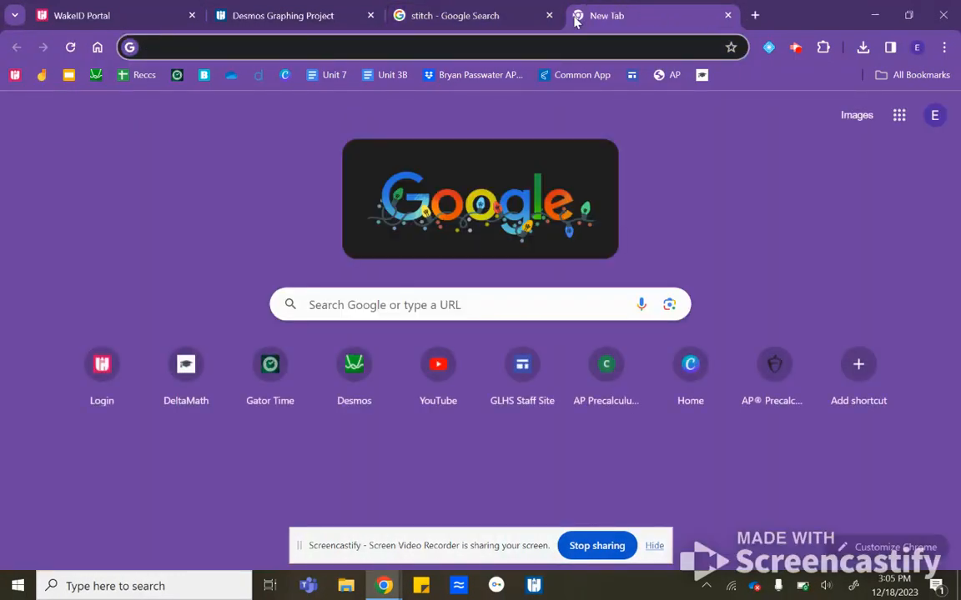
type("des")
key("Return")
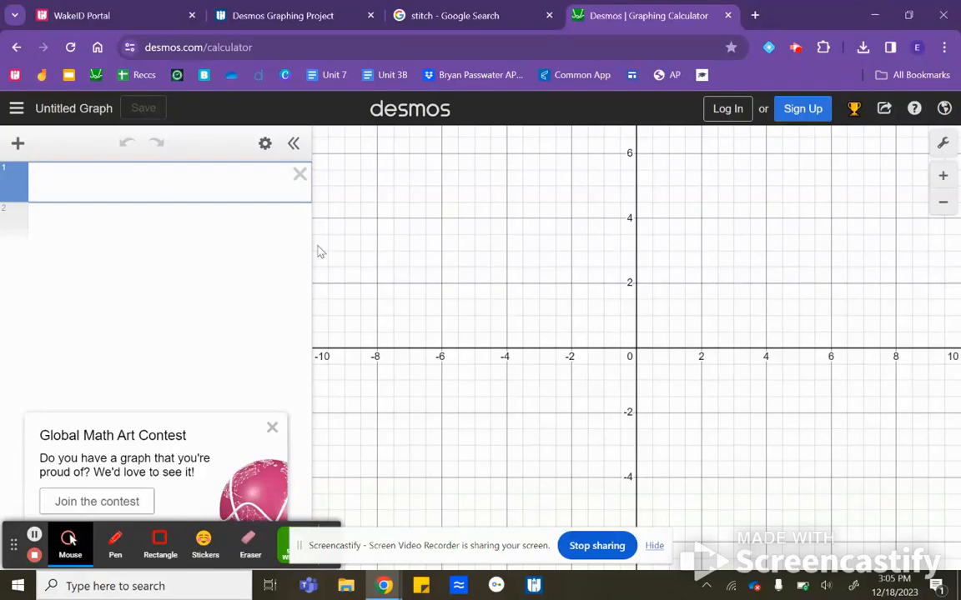
Step: Insert the downloaded Stitch picture, download (3).jpg, into the graph as an image
left_click(18, 145)
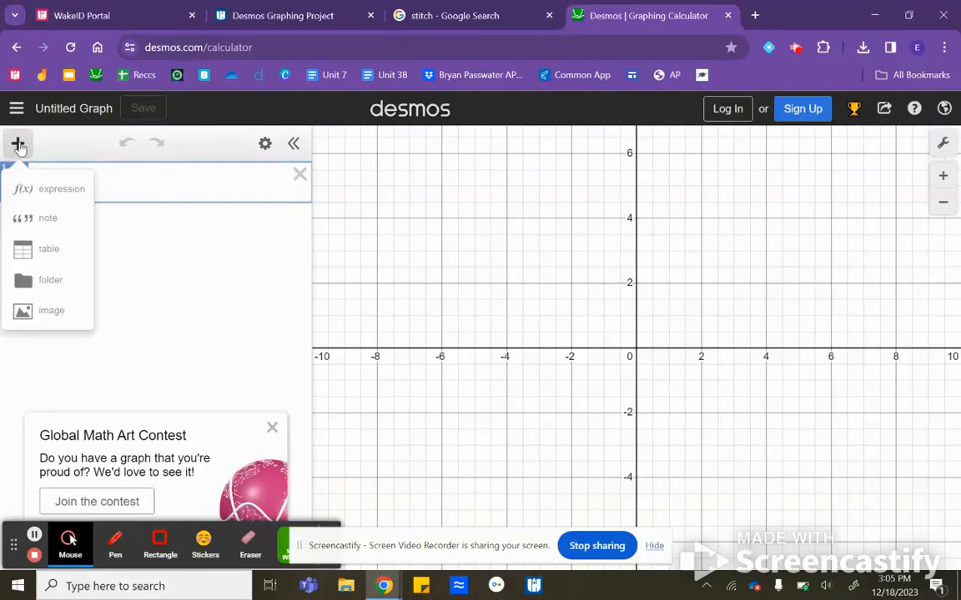
left_click(43, 312)
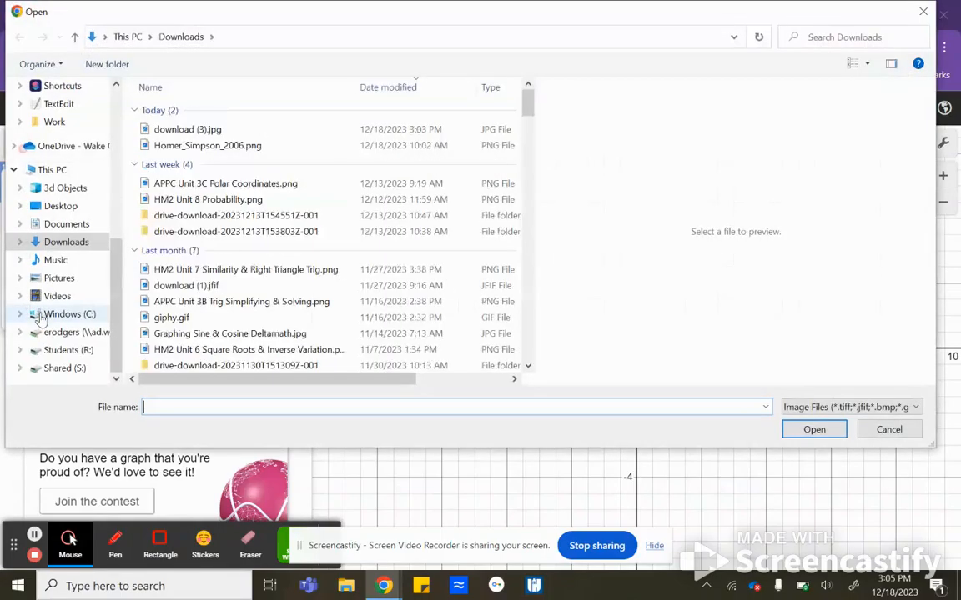
double_click(185, 131)
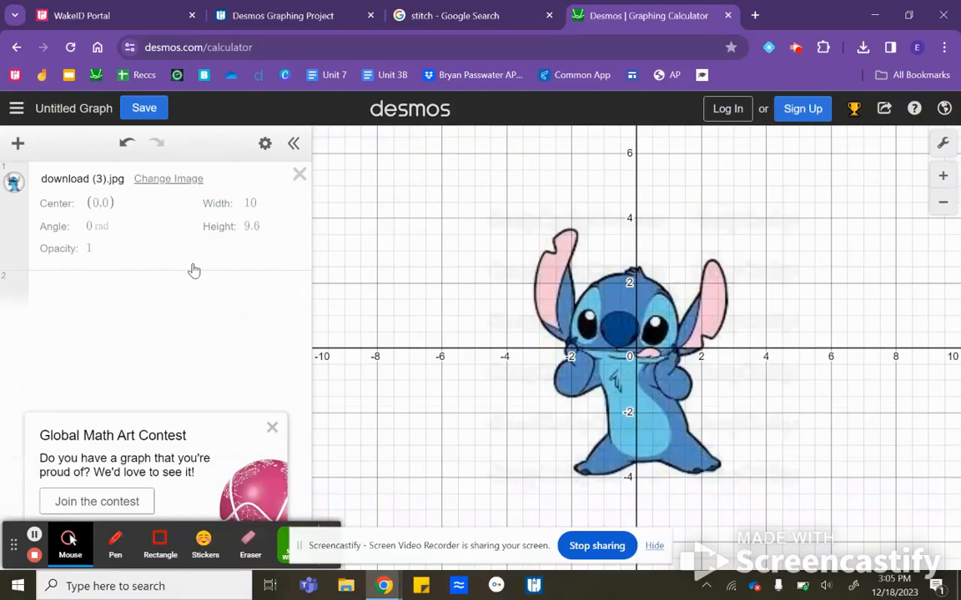
Step: Shift the Stitch image slightly to center it near (0.32, 0.72) and enlarge it to about 17.5 by 16.8 units
left_click(166, 248)
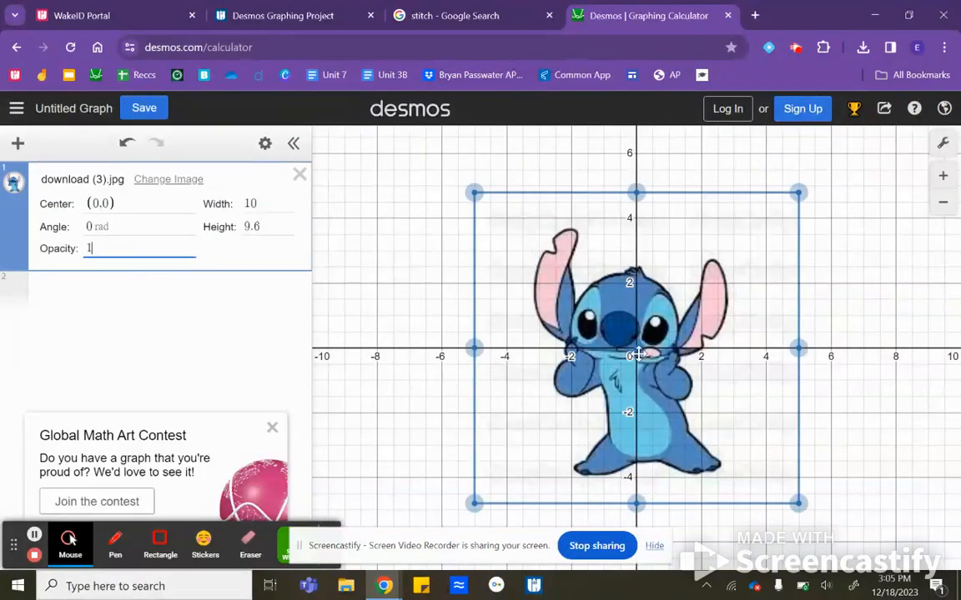
left_click_drag(635, 353, 655, 328)
left_click_drag(803, 169, 845, 135)
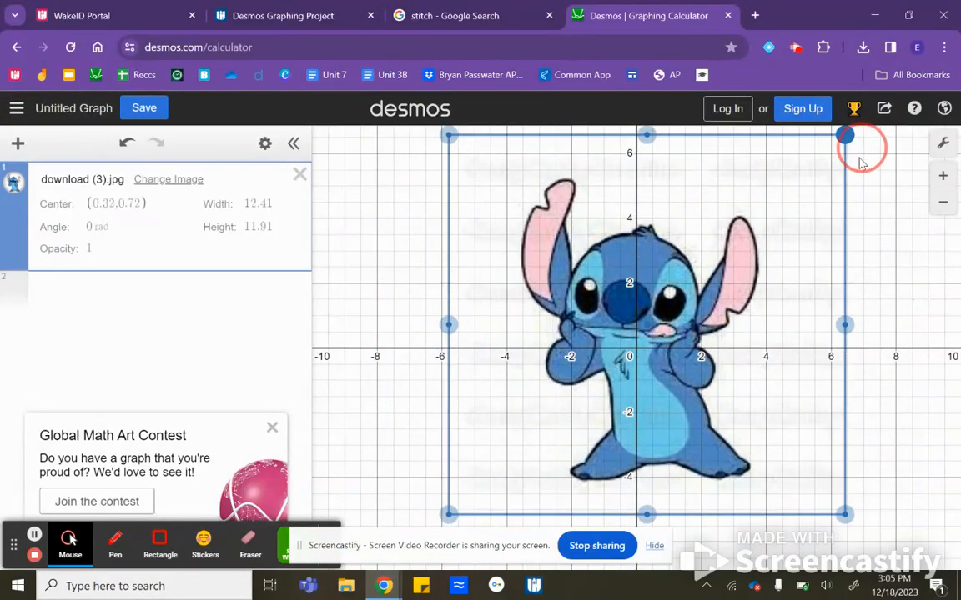
scroll(855, 192, "down", 5)
left_click_drag(848, 204, 899, 155)
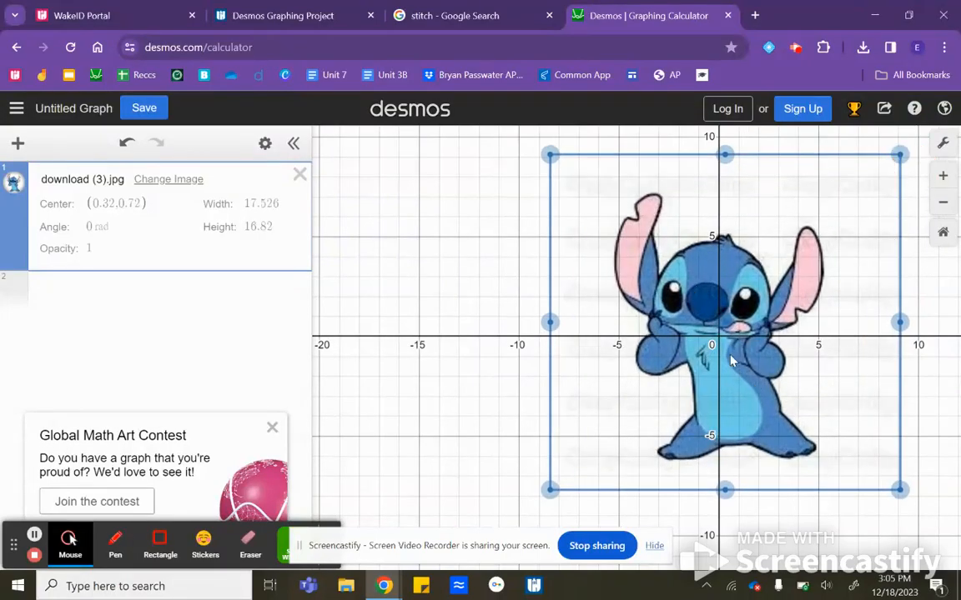
Step: Move the Stitch image's center to about (2.78, −1.77), placing the left eye's white highlight just beside the origin along the x-axis
left_click_drag(725, 337, 778, 328)
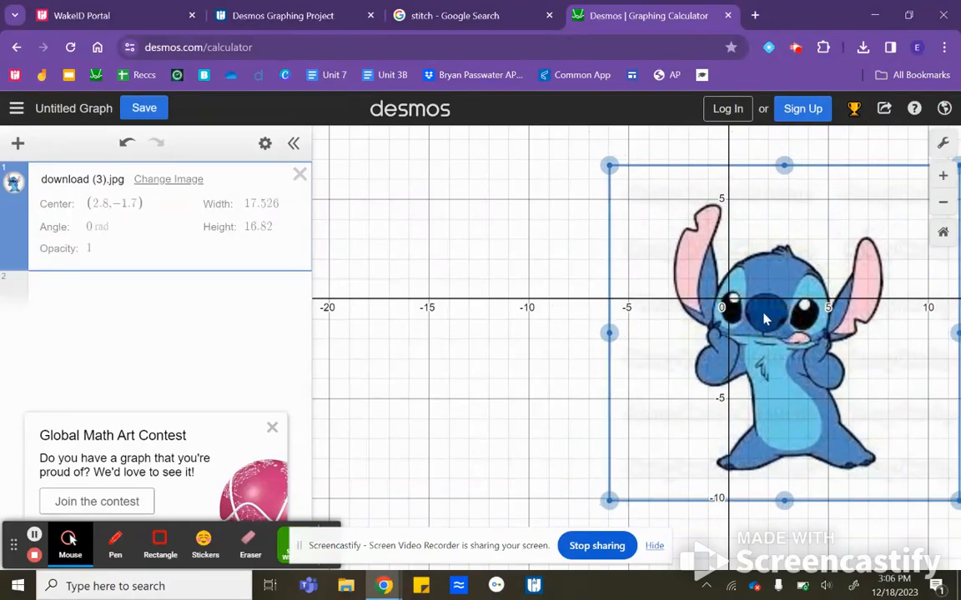
scroll(766, 319, "up", 10)
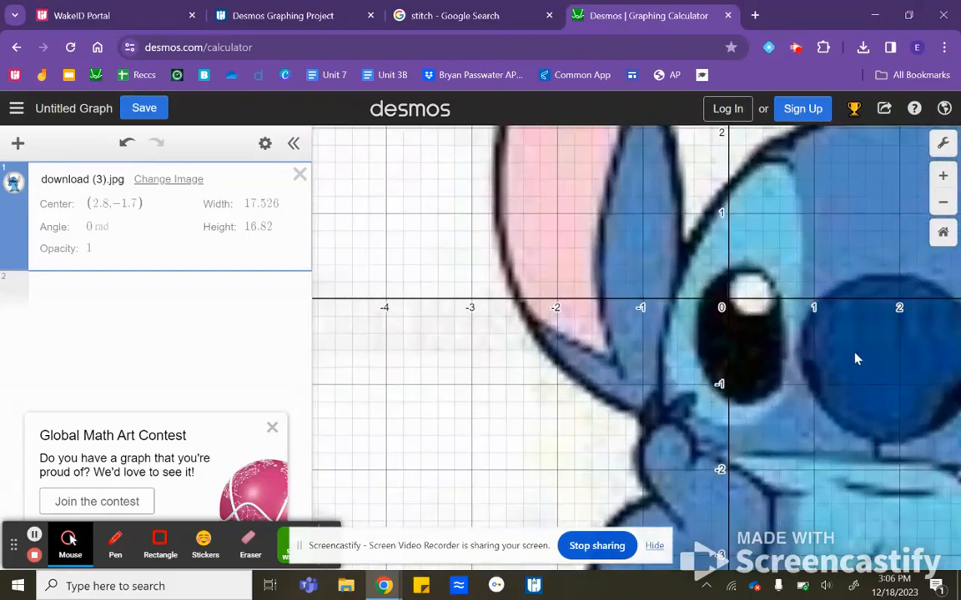
scroll(804, 364, "down", 5)
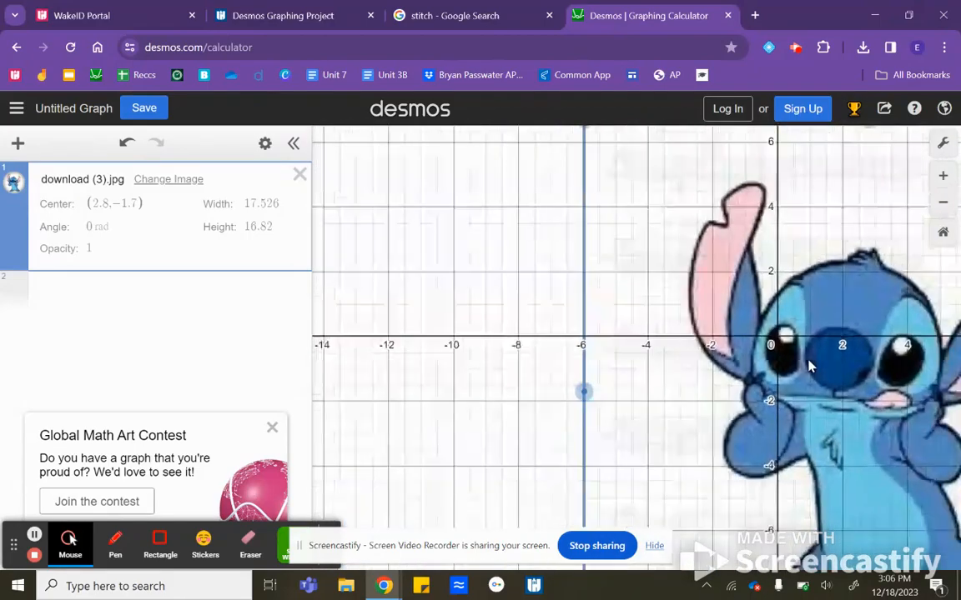
left_click_drag(864, 390, 860, 392)
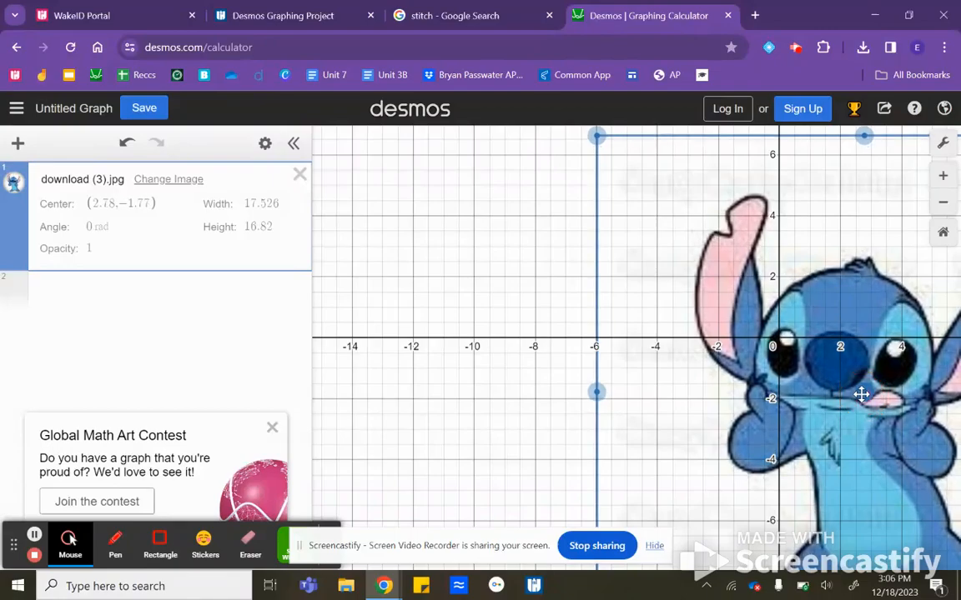
scroll(805, 390, "up", 4)
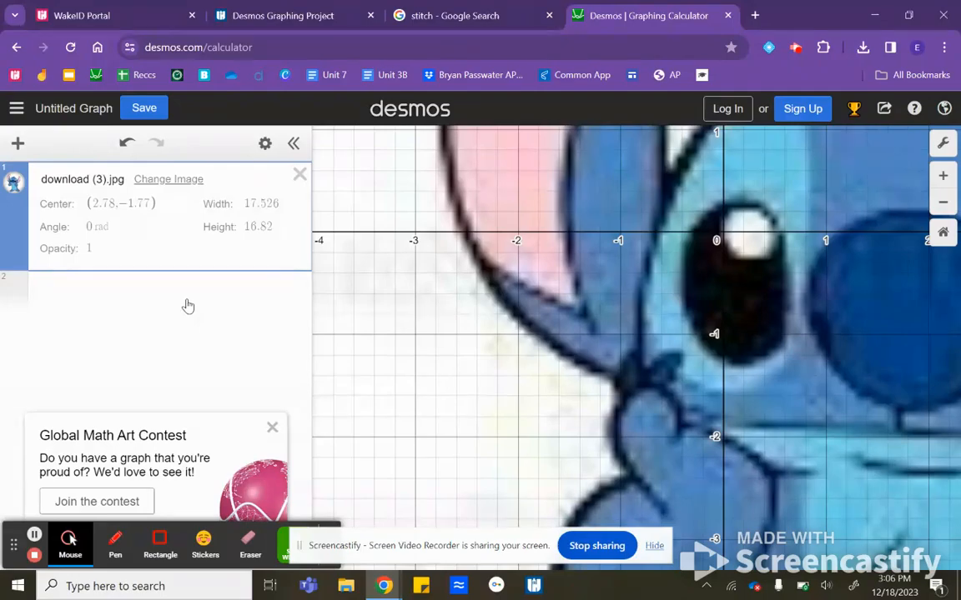
Step: Set the image's opacity to the variable a, add a slider for it, and lower a to 0.82
left_click(99, 249)
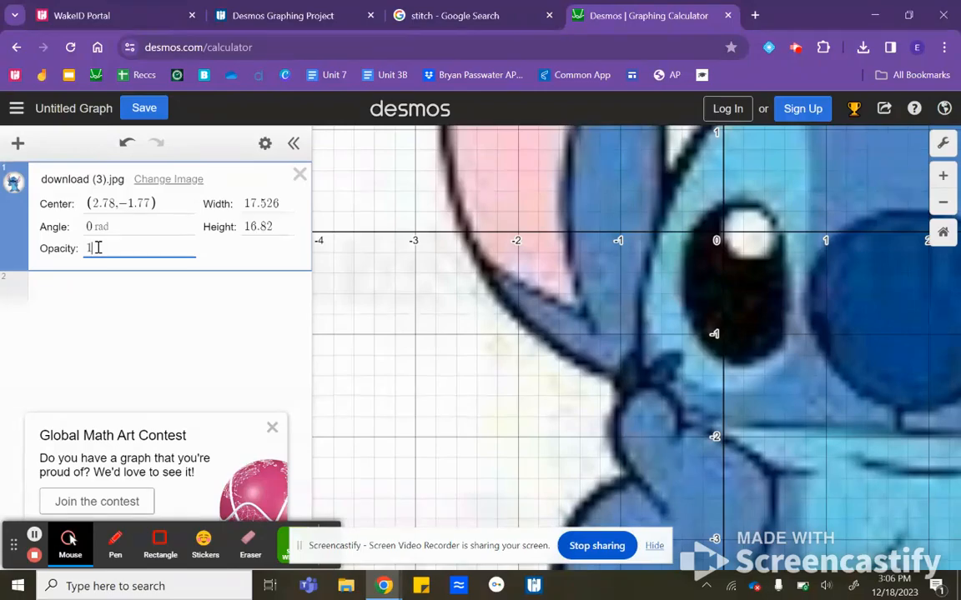
key("BackSpace")
type("a")
left_click(97, 274)
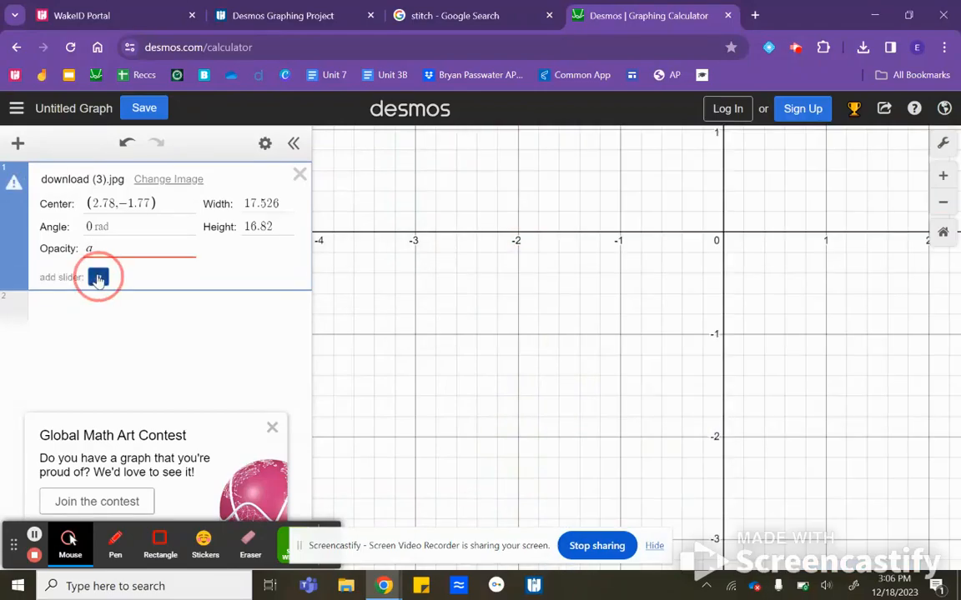
left_click_drag(284, 313, 247, 313)
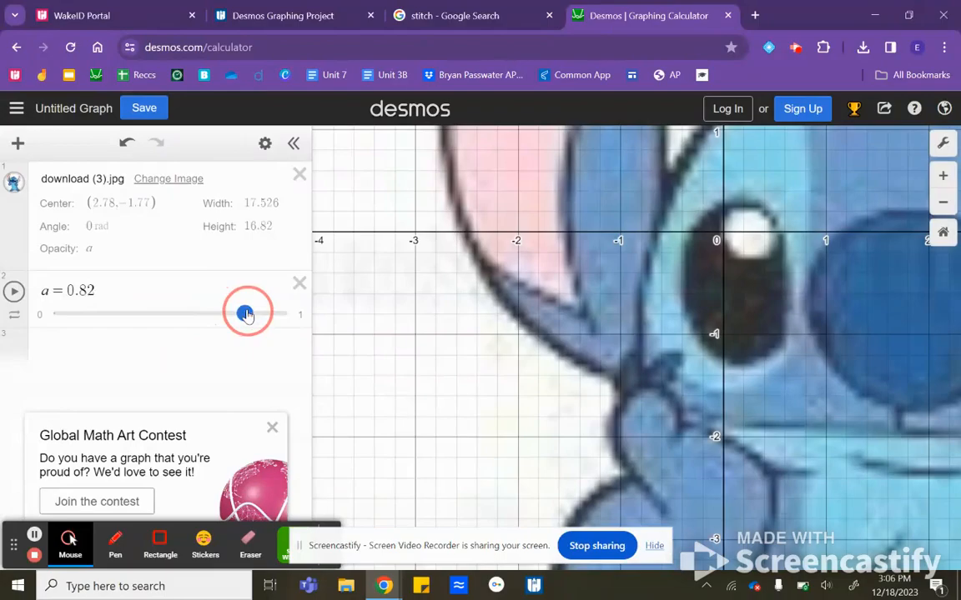
Step: Graph the polar circle r = .5 cos θ around the left eye's white highlight and color its line black
left_click(122, 342)
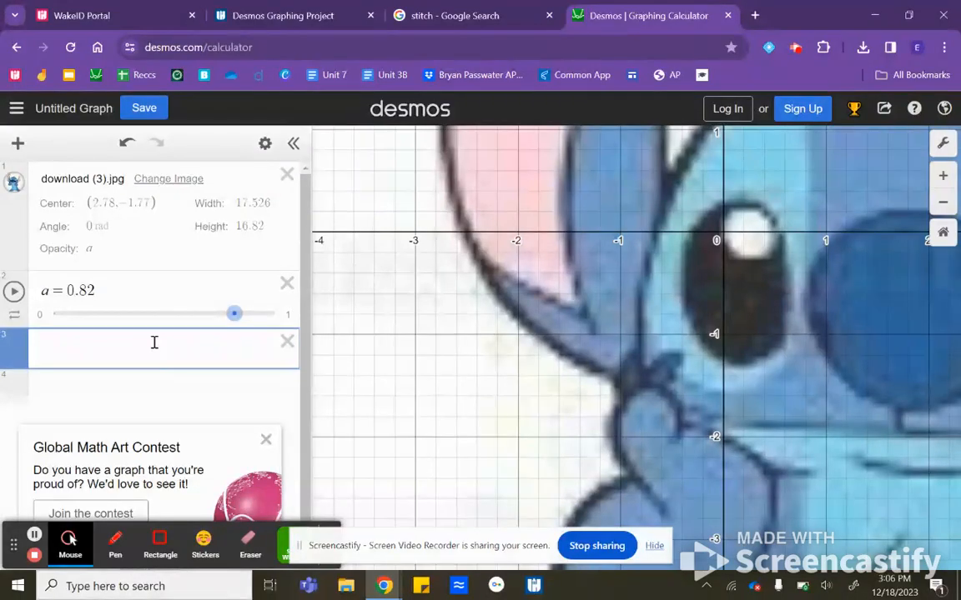
type("r=costheta")
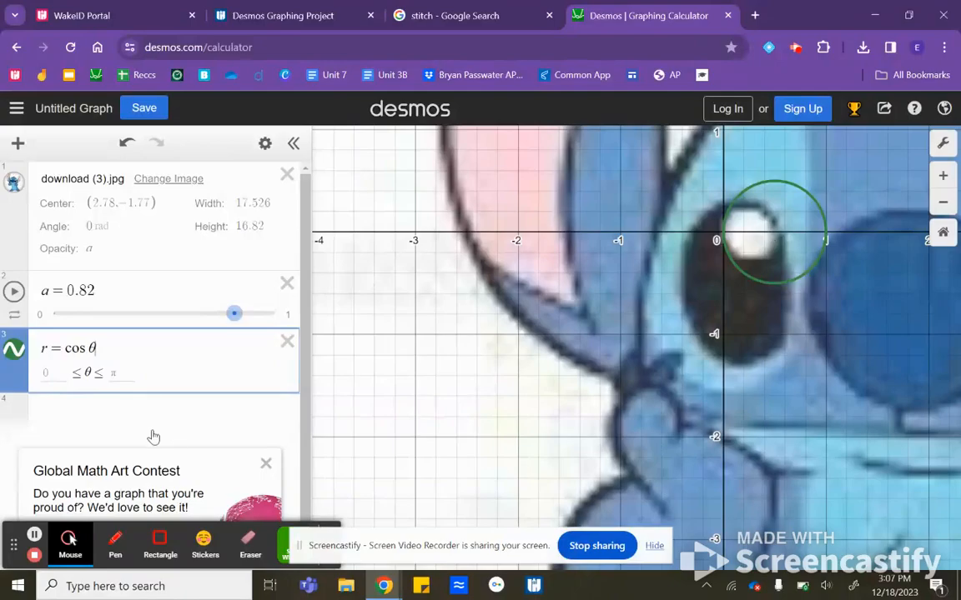
left_click(63, 347)
type(".5")
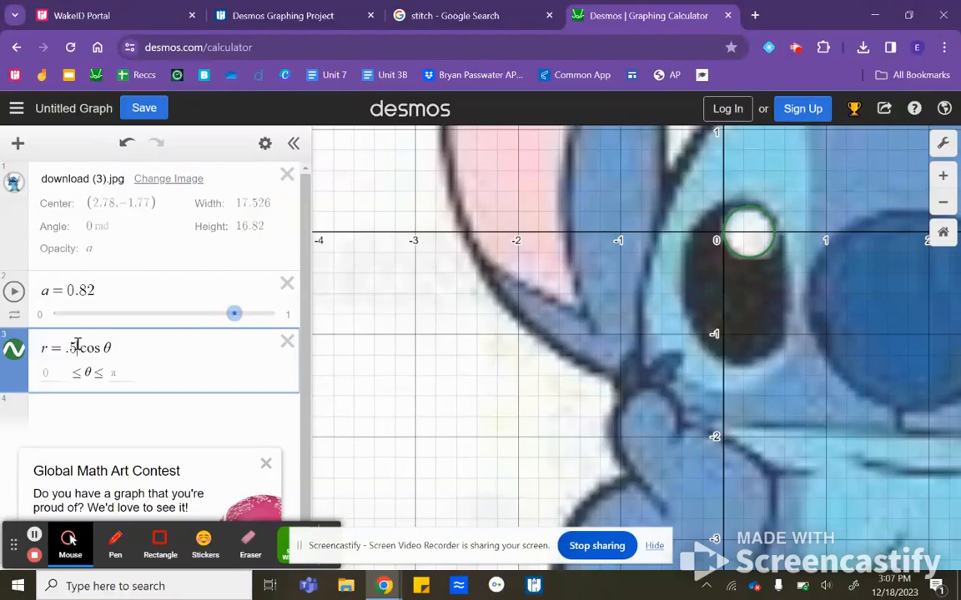
left_click(14, 354)
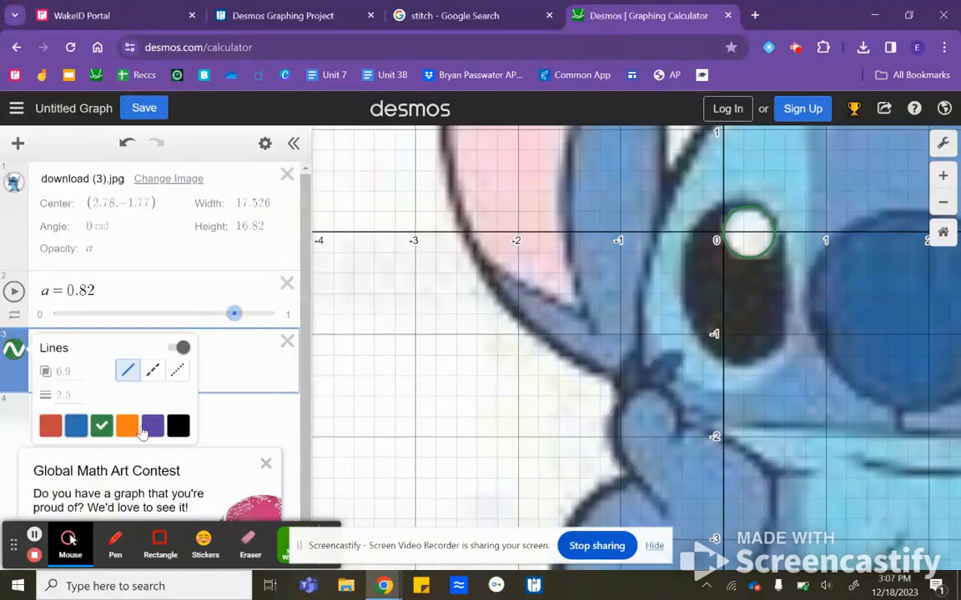
left_click(177, 426)
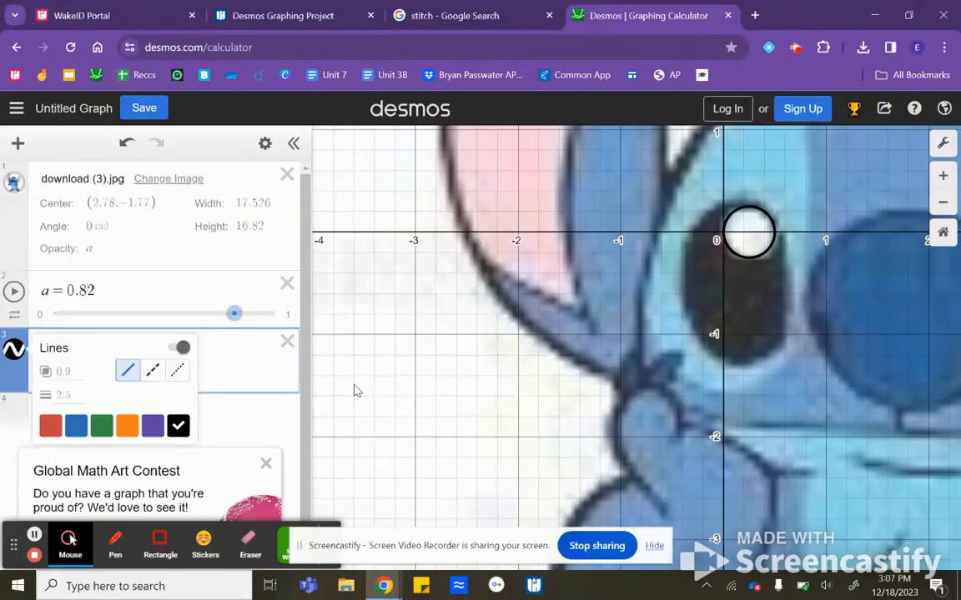
scroll(355, 390, "down", 5)
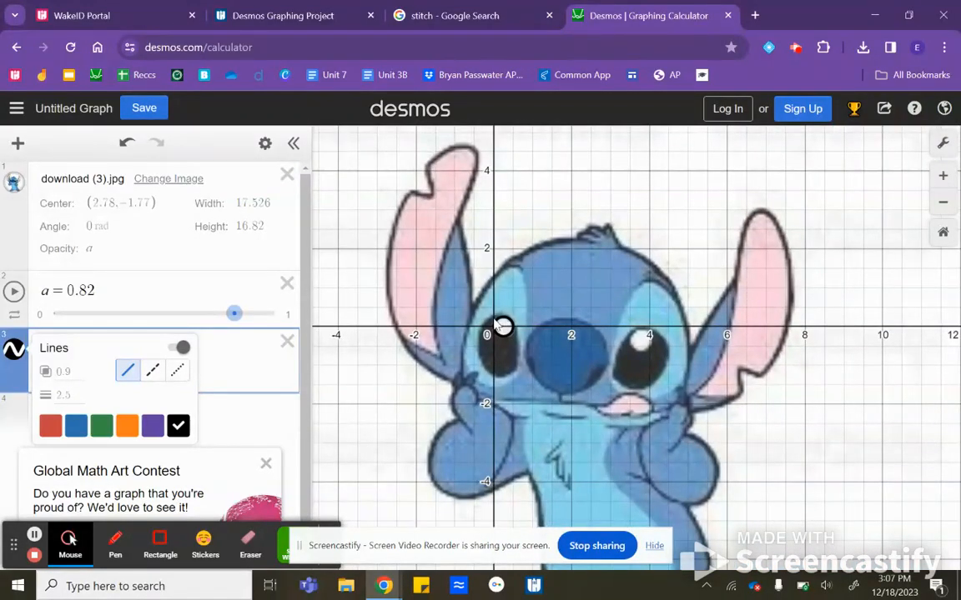
left_click_drag(411, 323, 402, 300)
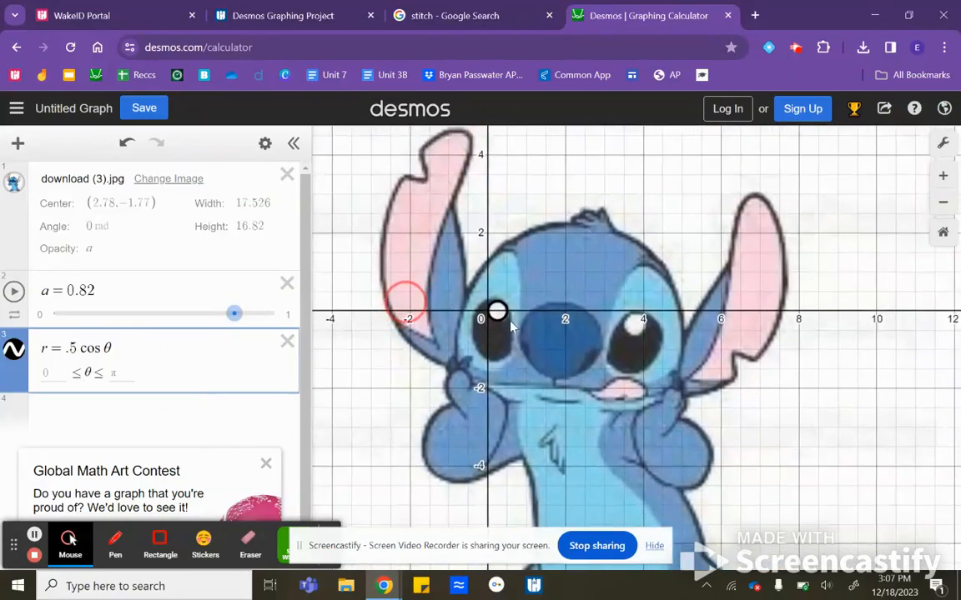
Step: Add expressions for two color variables, c_1 and c_2, and start defining c_1 as an empty rgb( ) function
left_click(109, 415)
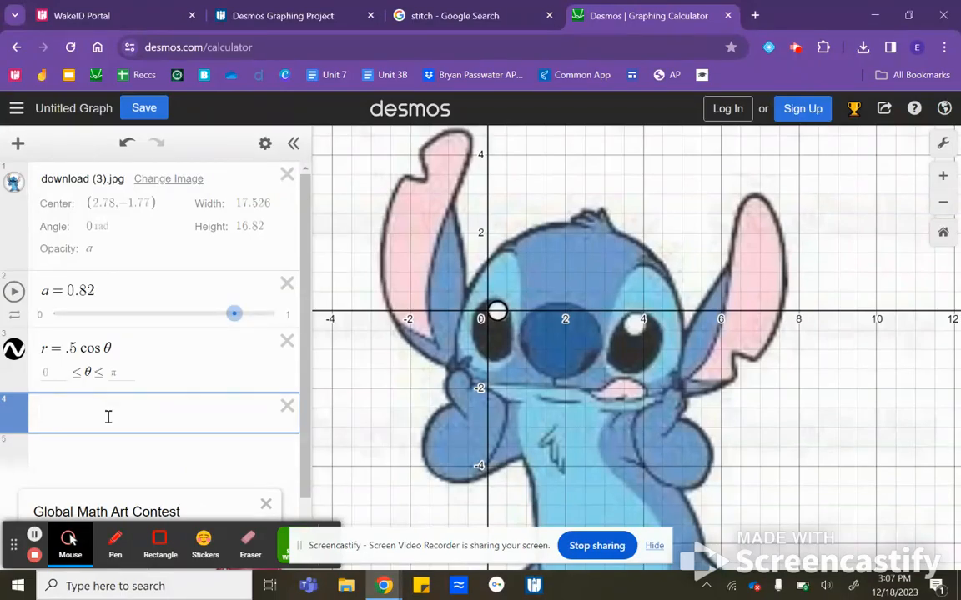
type("c_1")
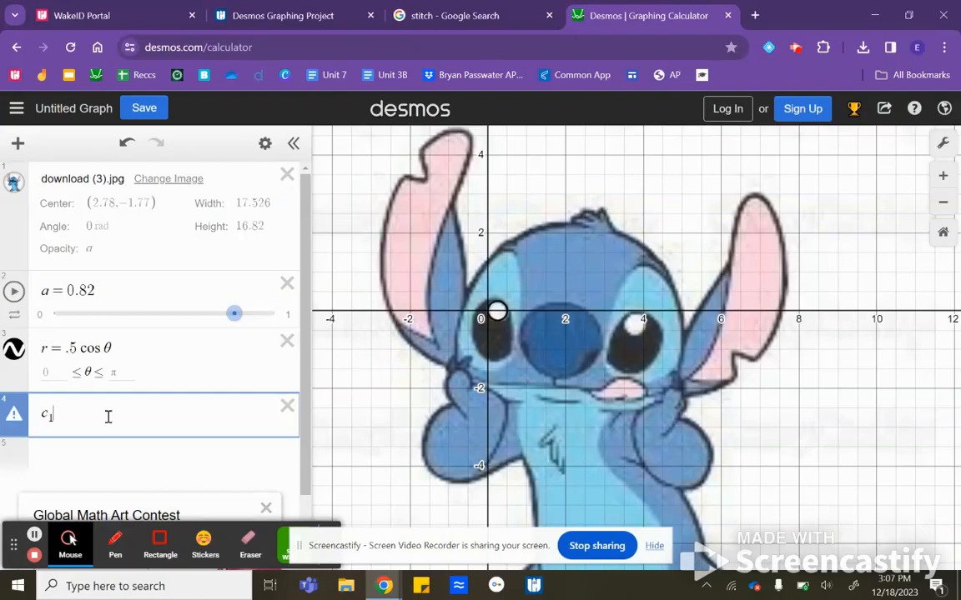
key("Return")
type("c2")
left_click(109, 417)
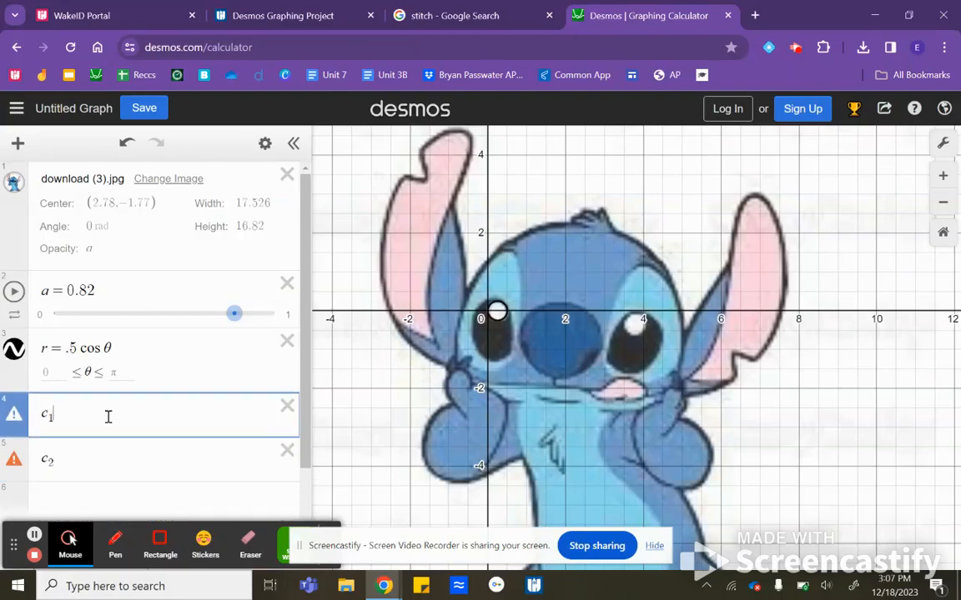
type("rgb(")
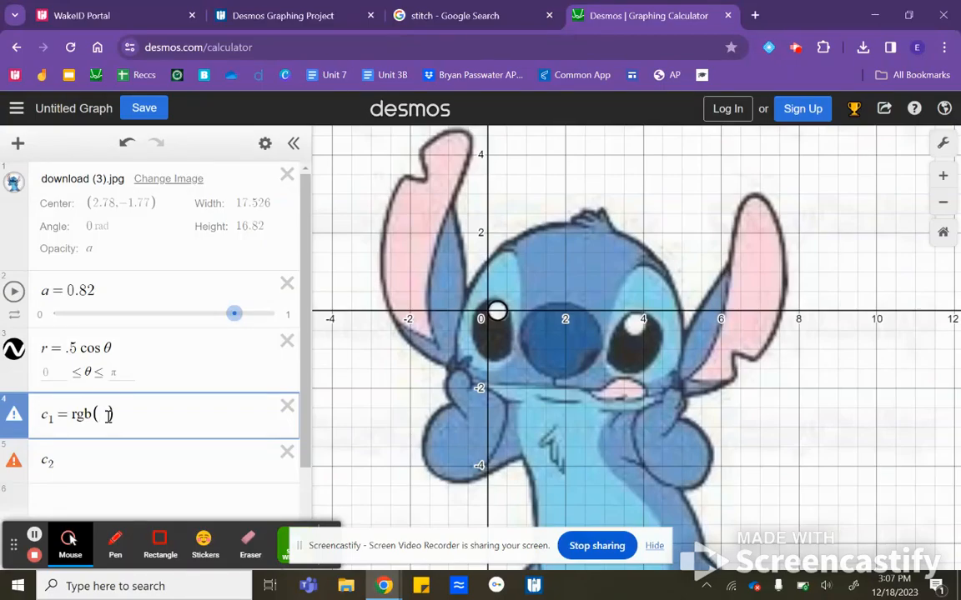
Step: Search Google for "rgb values for stitch" in a new browser tab and open the Stitch 626 Color Palette page
left_click(755, 15)
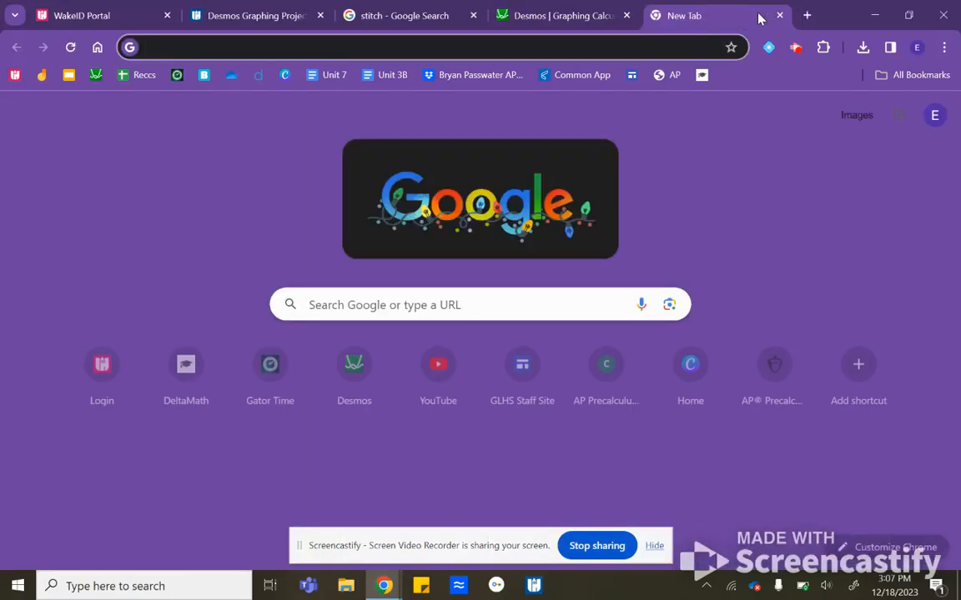
type("rgb v")
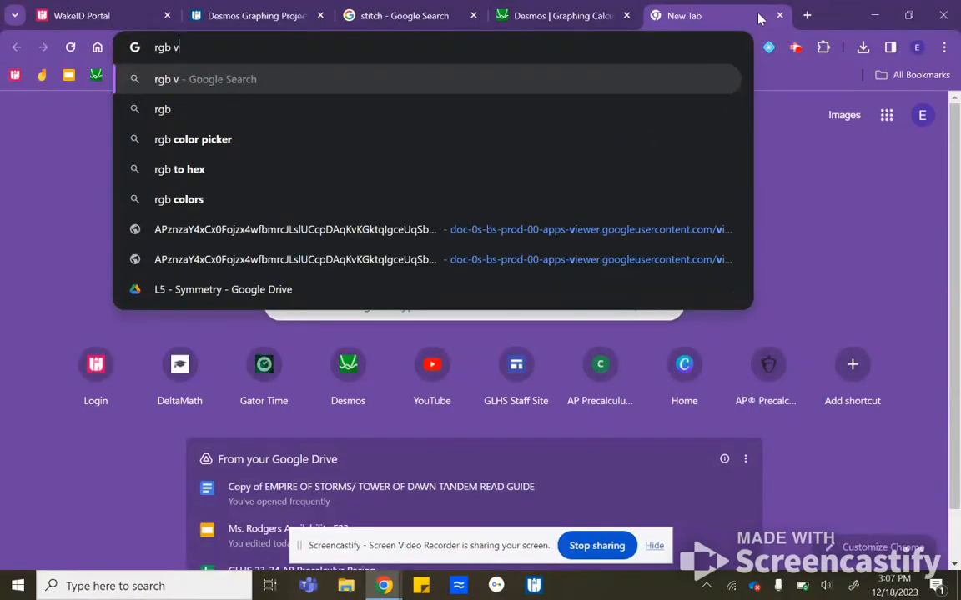
type("alues for ")
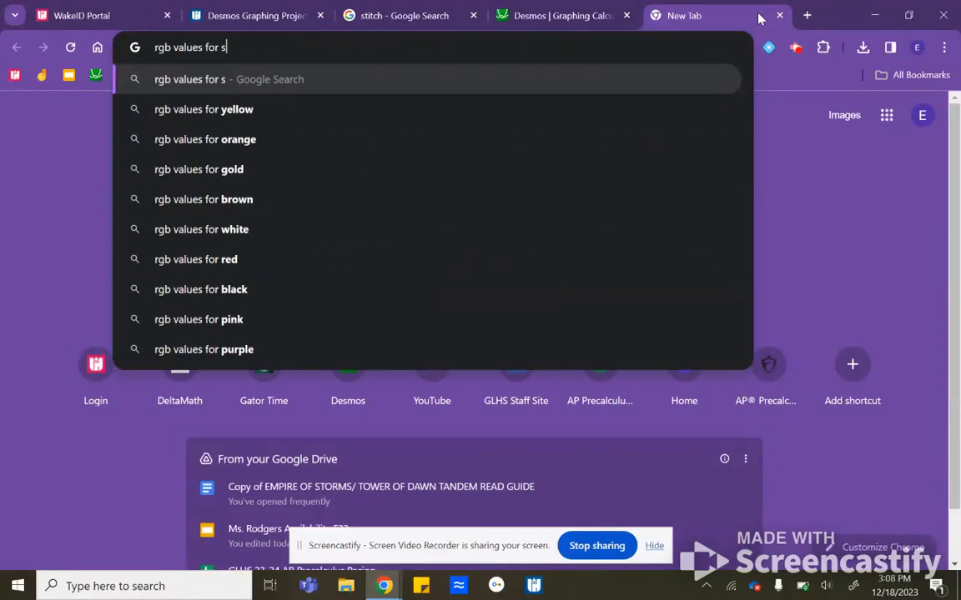
type("stitch")
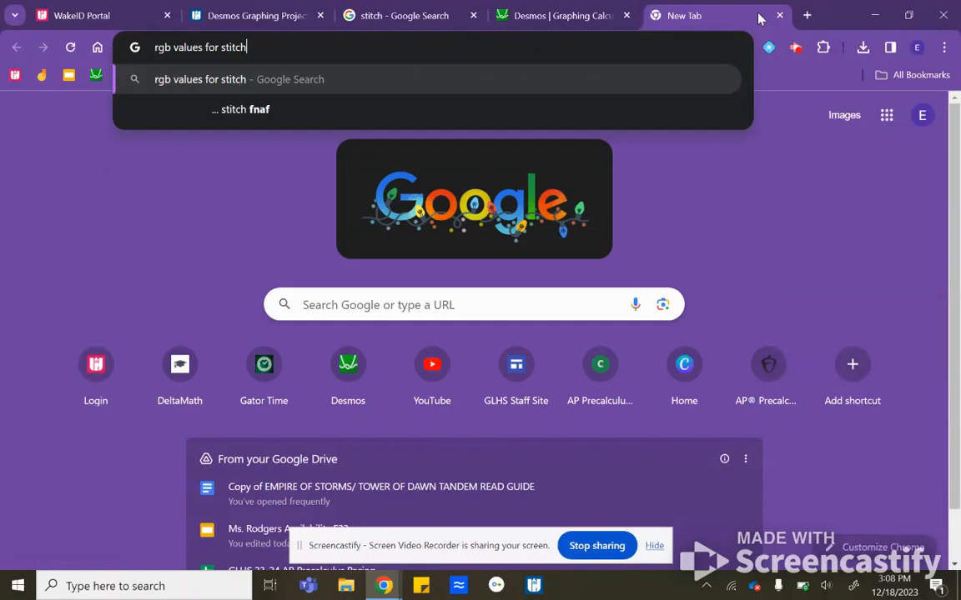
key("Return")
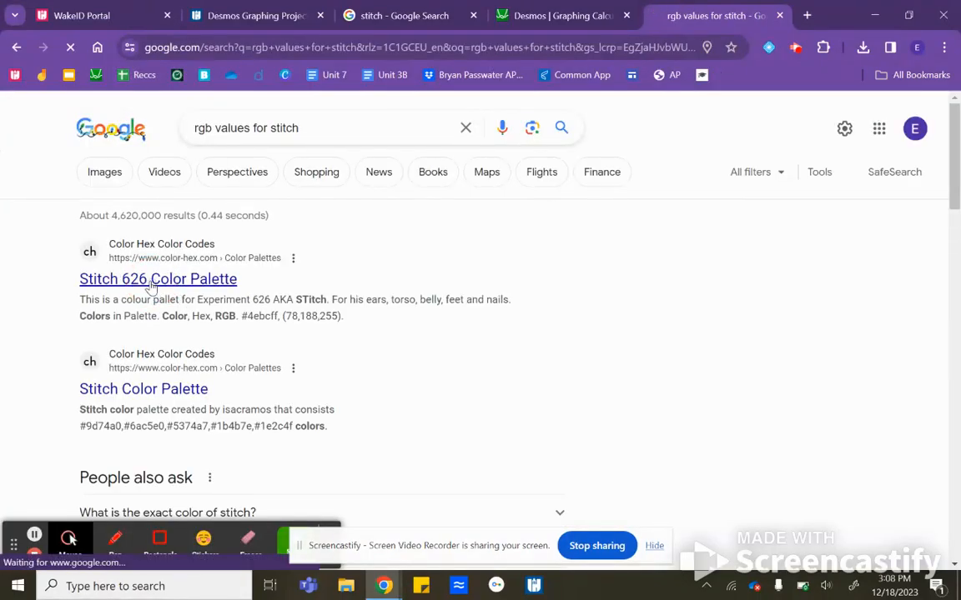
left_click(153, 282)
scroll(386, 359, "down", 2)
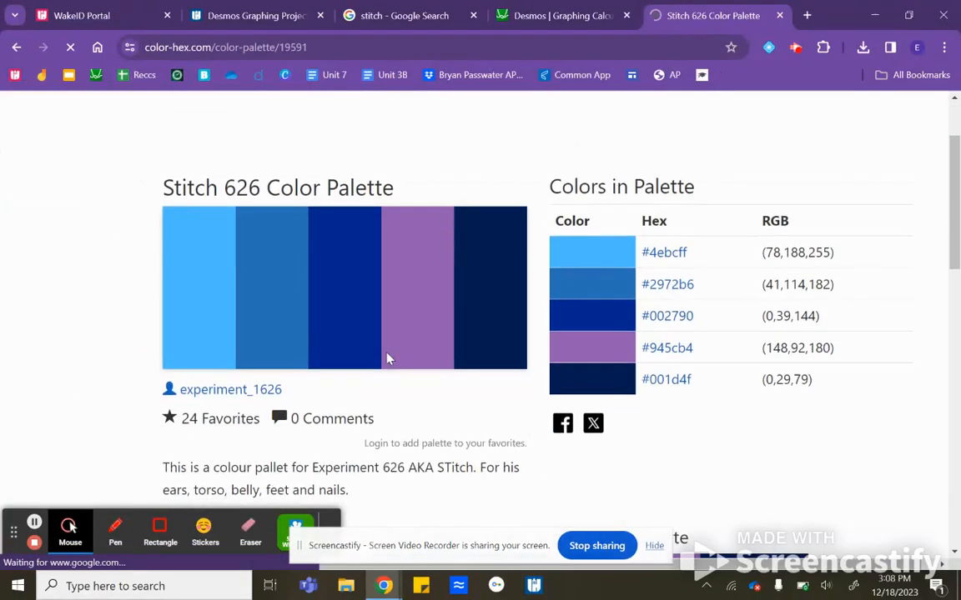
Step: Copy the light blue RGB values 78,188,255 from the palette into the rgb function of c_1 in the Desmos graph
left_click_drag(763, 252, 831, 253)
key("ctrl+c")
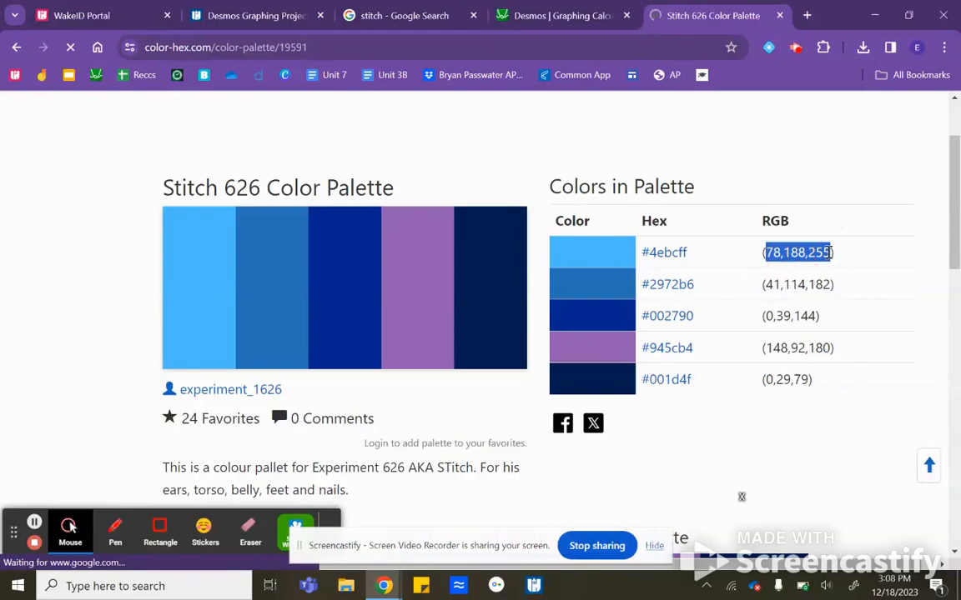
left_click(592, 16)
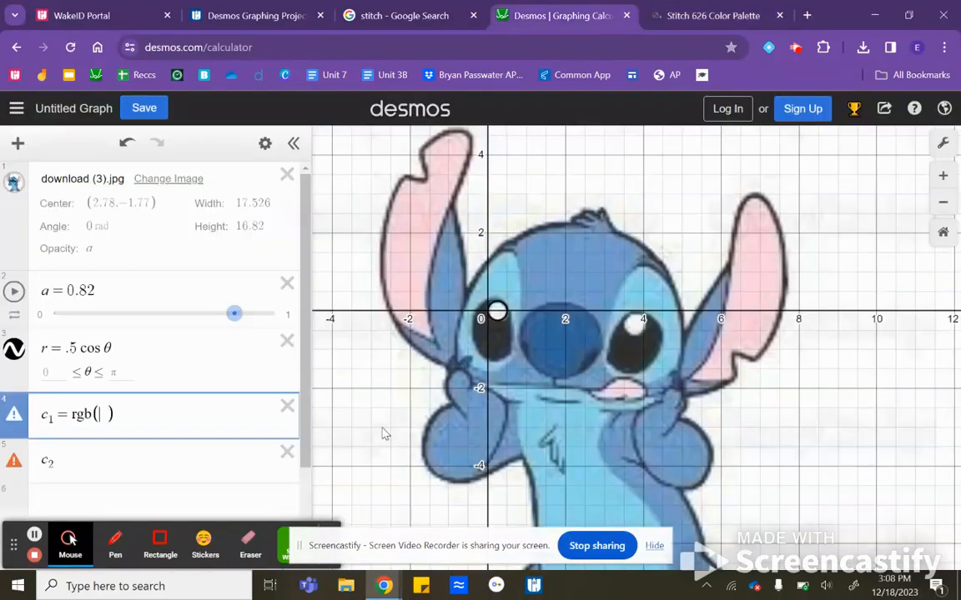
left_click(99, 414)
key("ctrl+v")
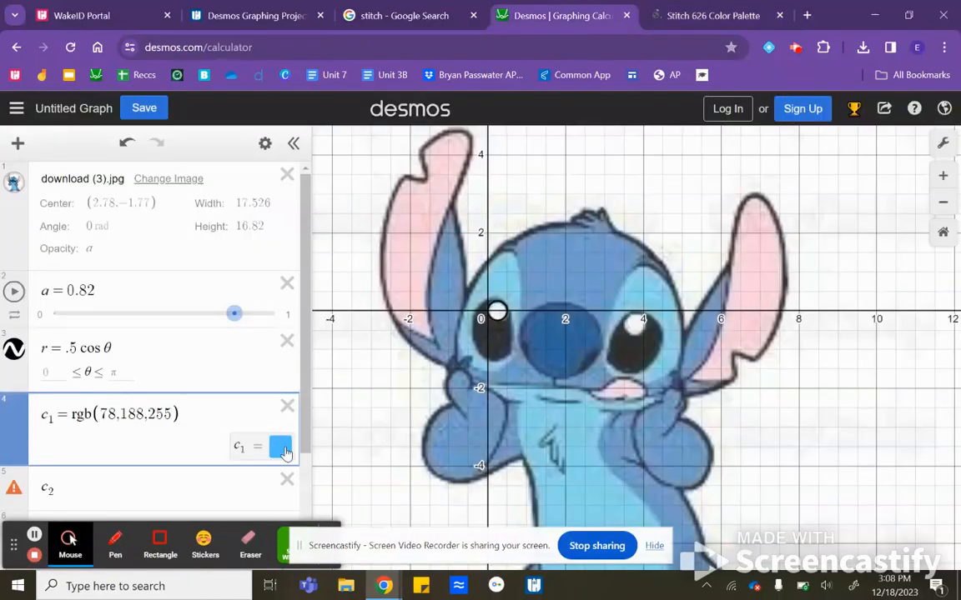
scroll(242, 440, "down", 1)
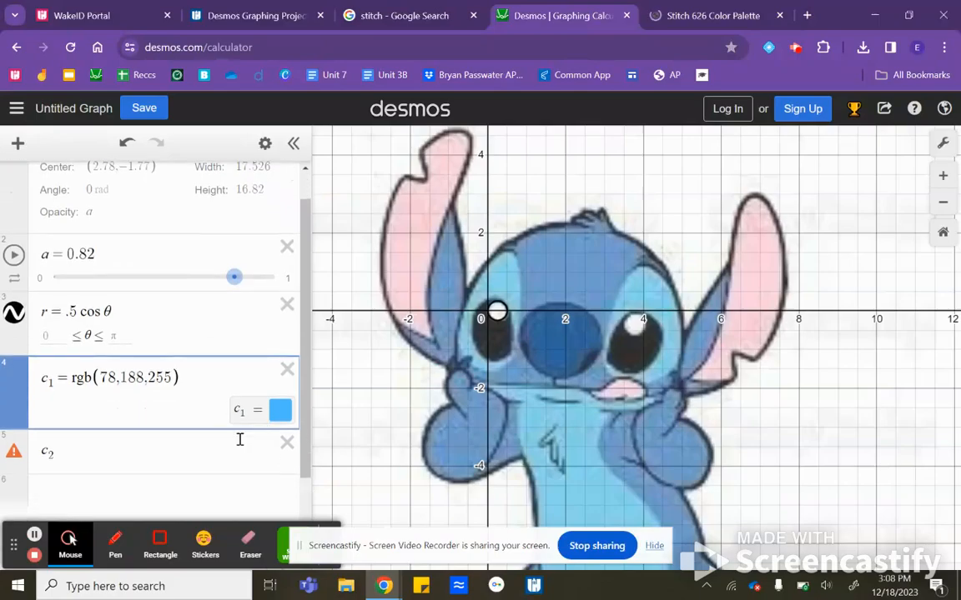
Step: Recolor the polar circle r = .5 cos θ with the custom light blue color c_1
left_click(14, 314)
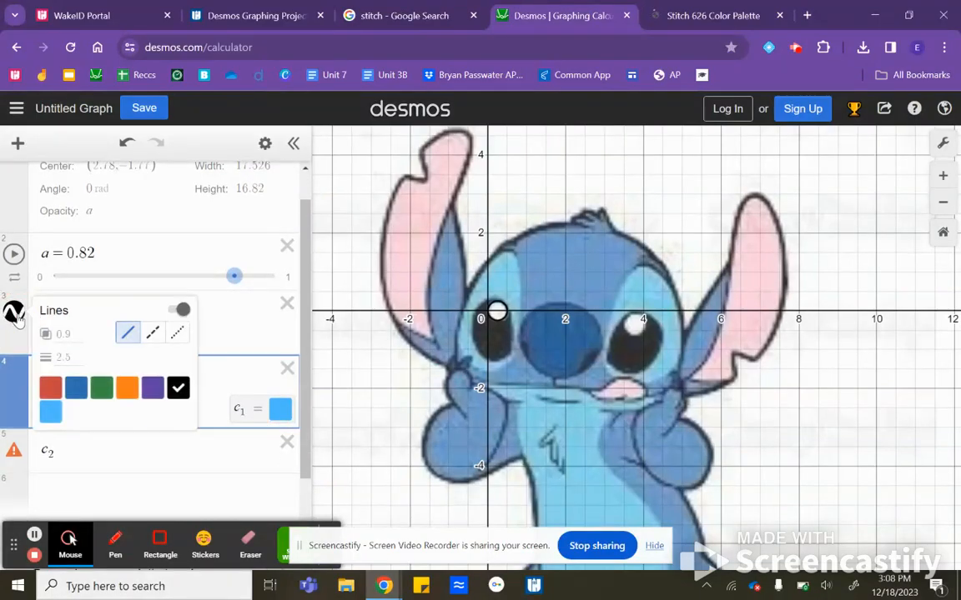
left_click(49, 414)
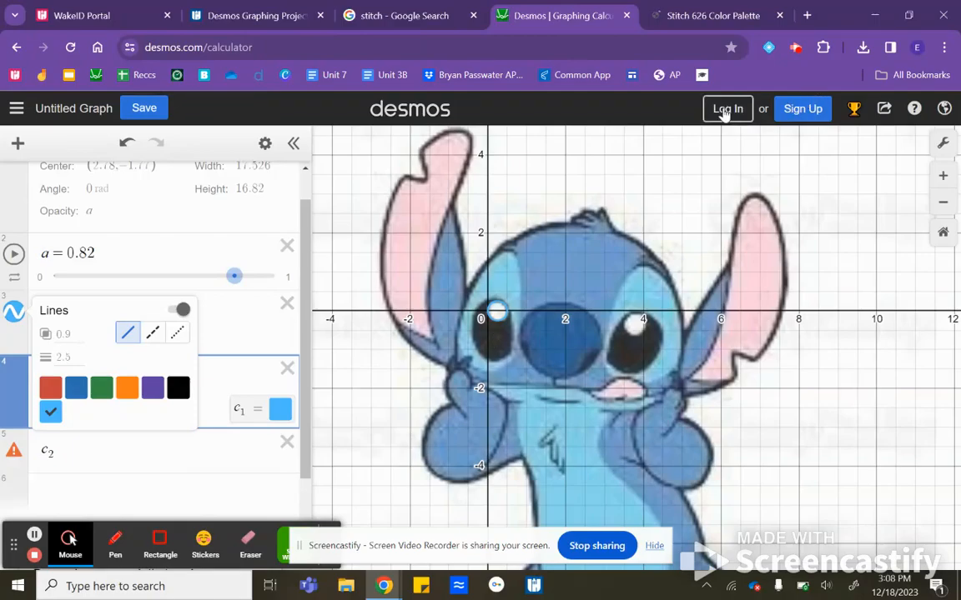
Step: Log in to Desmos through Google with the school account
left_click(724, 113)
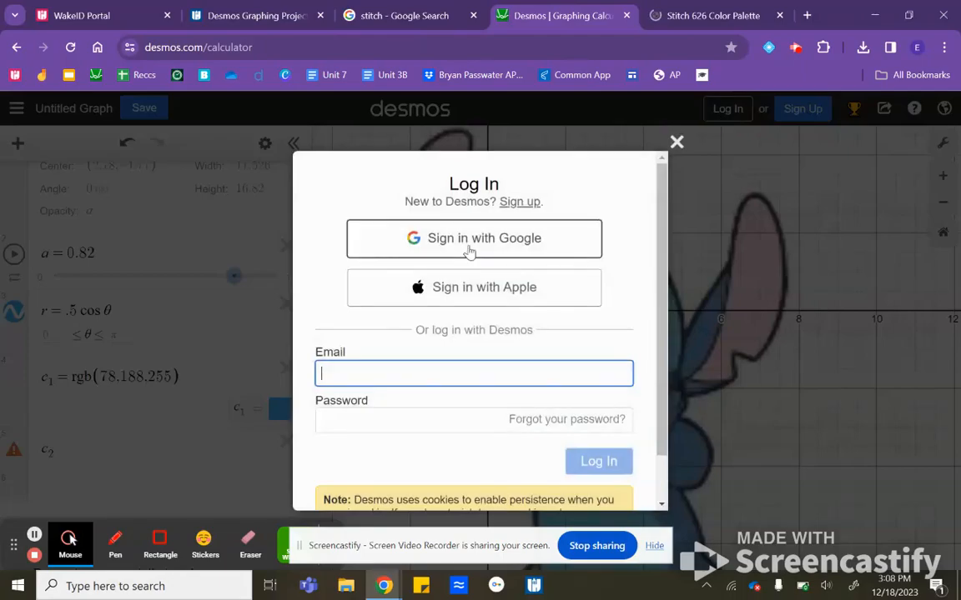
left_click(469, 249)
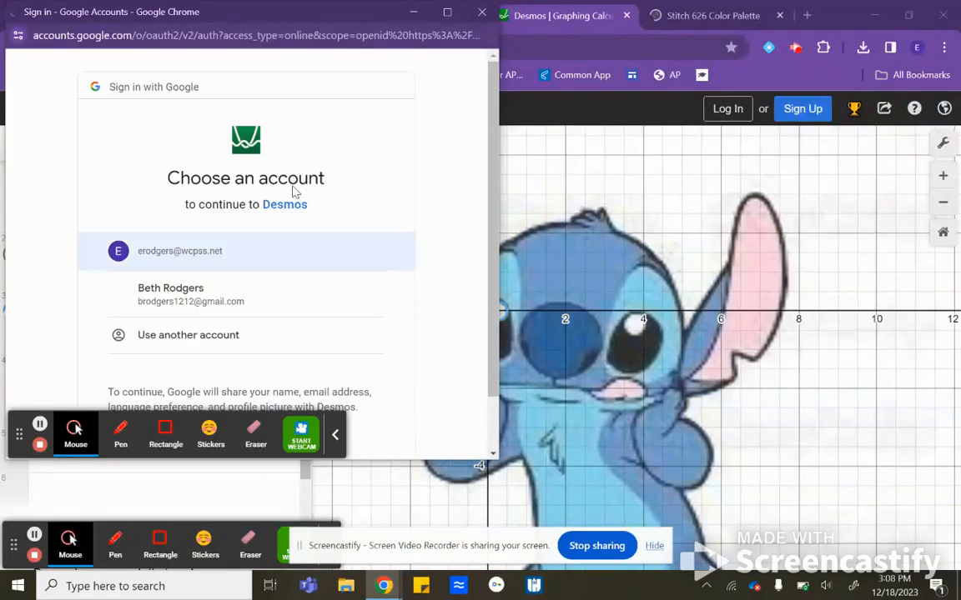
left_click(203, 263)
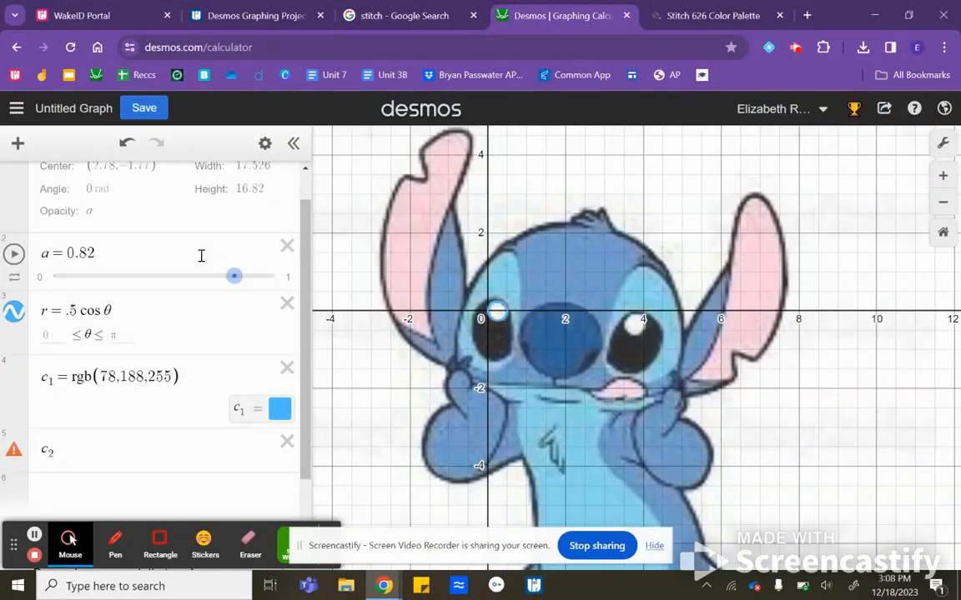
Step: Save the graph with the title "Stitch Example Graph"
left_click(141, 111)
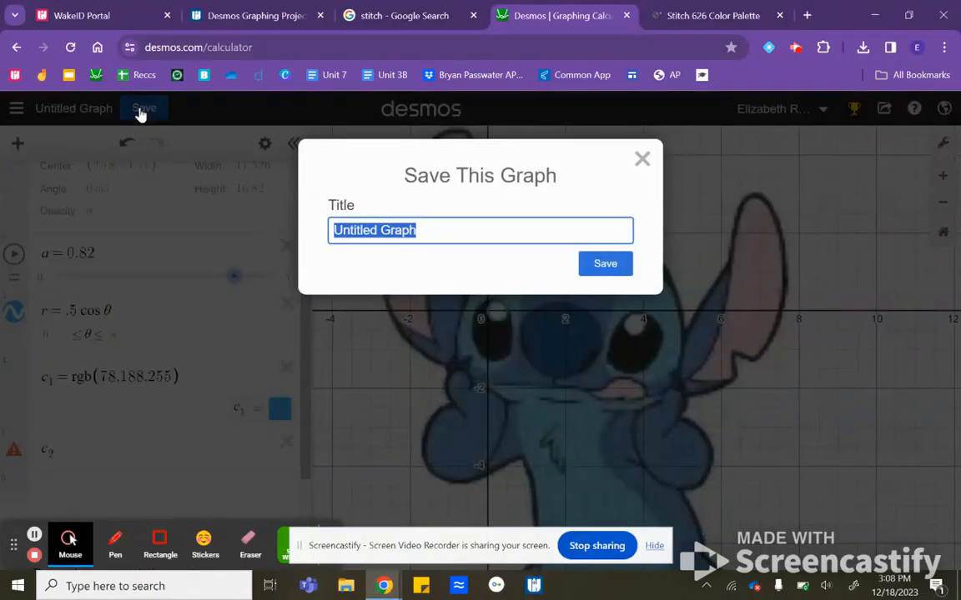
type("Stitch")
key("BackSpace")
key("BackSpace")
type("tch Example Graph")
key("Return")
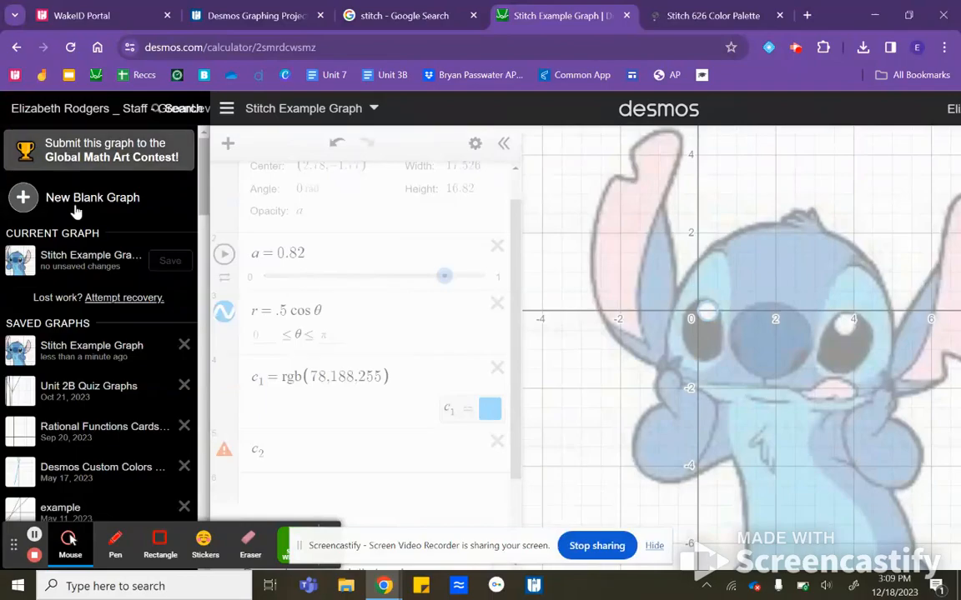
Step: Reopen Stitch Example Graph from the list of saved graphs and return to its expressions
scroll(88, 380, "down", 2)
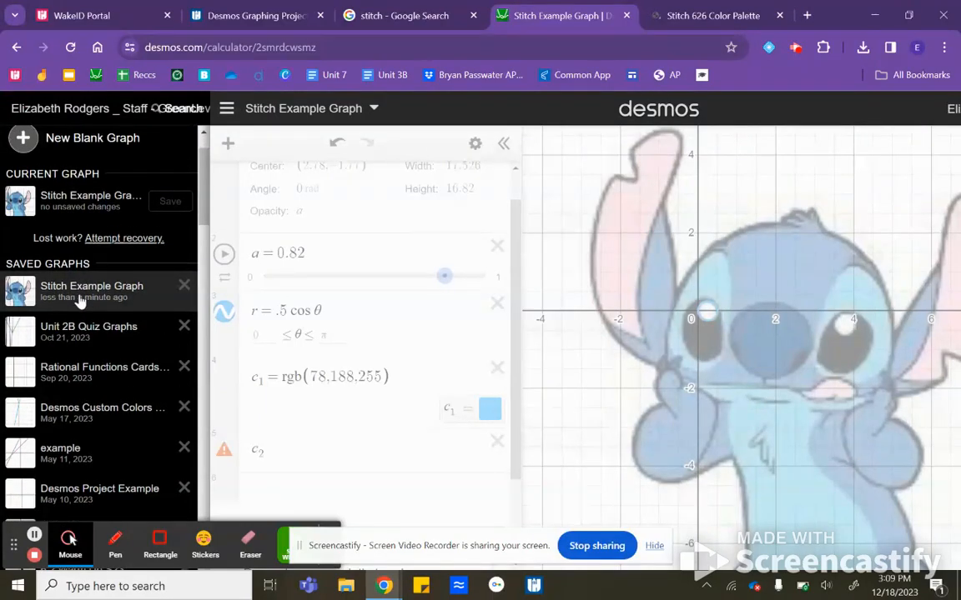
left_click(79, 298)
left_click(460, 395)
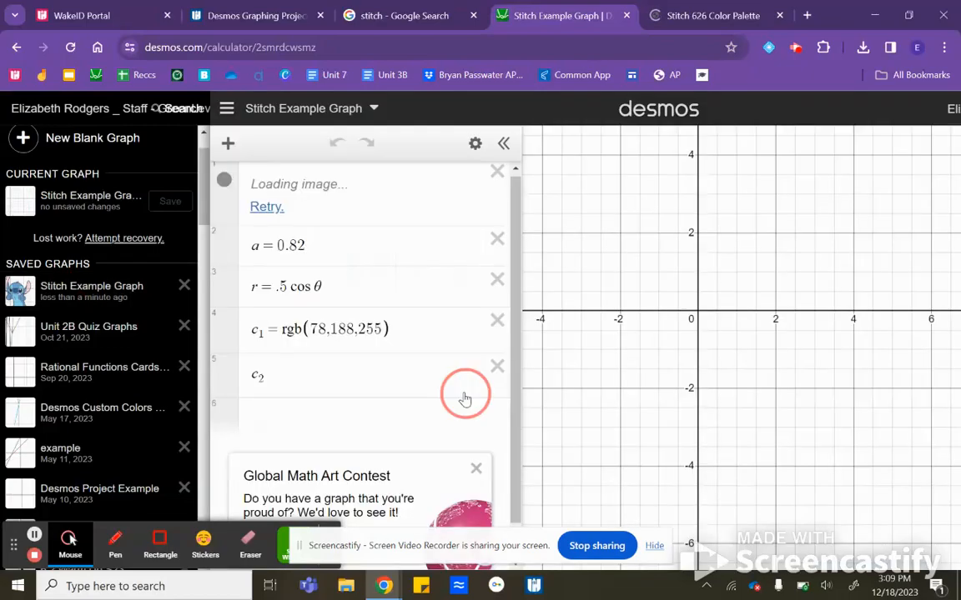
Step: Add the parabola y = -x^2 as a new expression directly below the polar circle
left_click(142, 341)
key("Return")
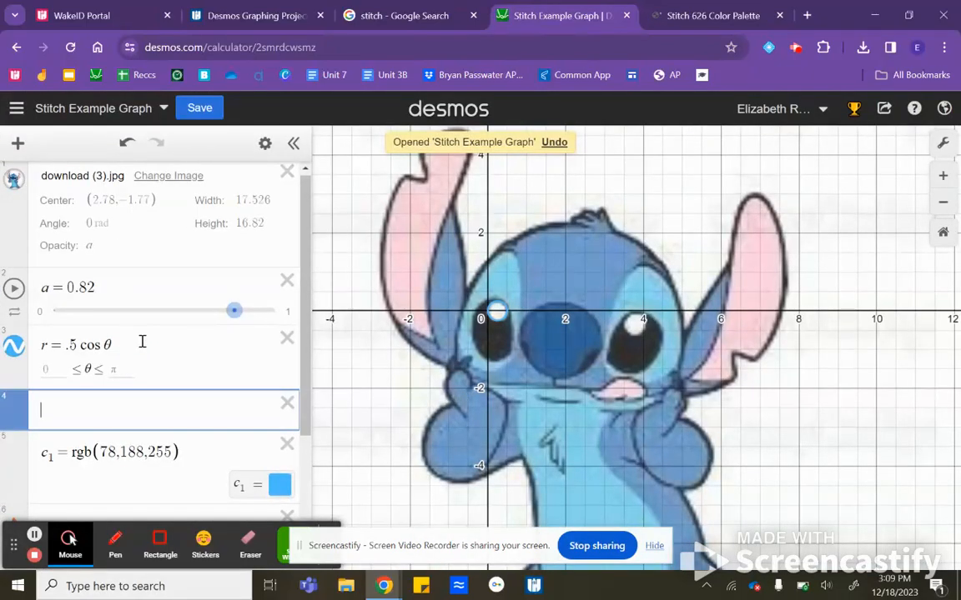
type("y=x^2")
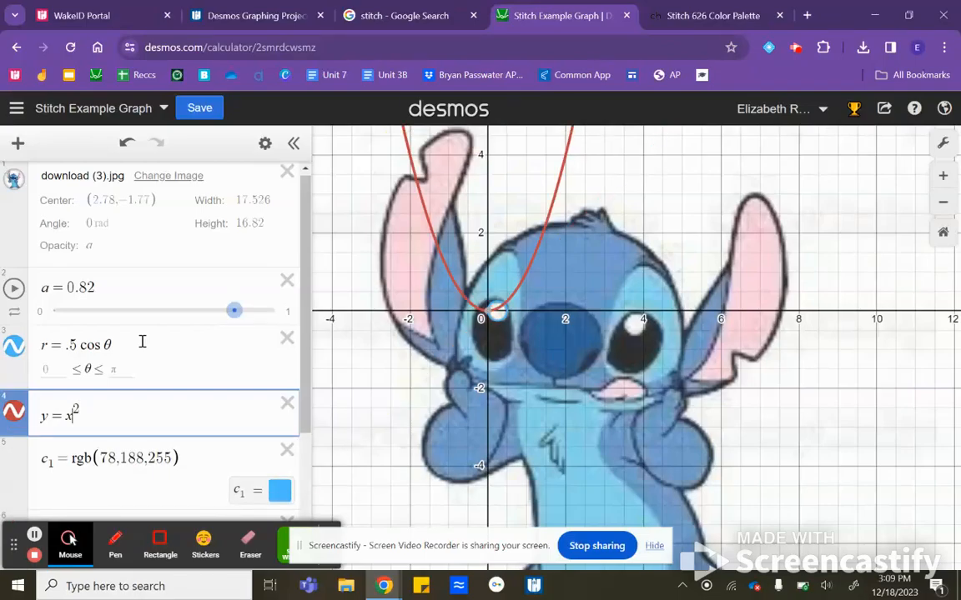
key("Left")
key("Left")
key("Left")
type("-")
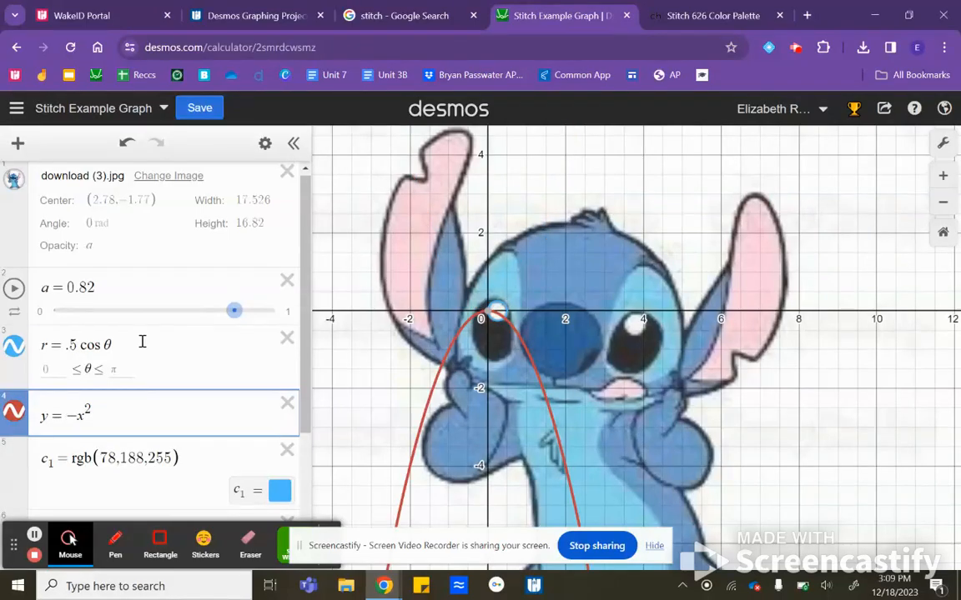
Step: Rewrite the parabola with x in parentheses and move it up by 1.5, giving y = -(x)^2 + 1.5
type("(x)^2 ")
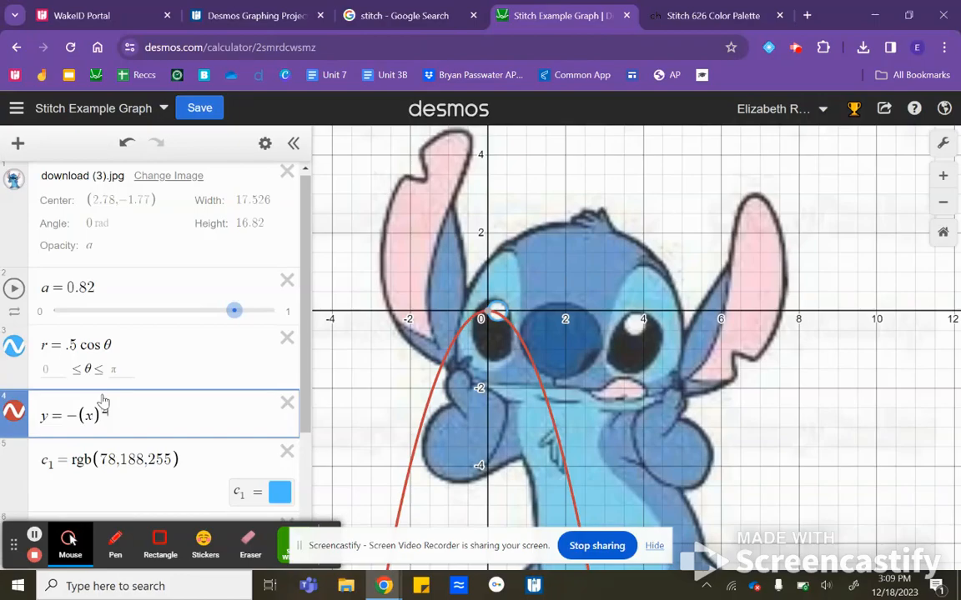
type("+")
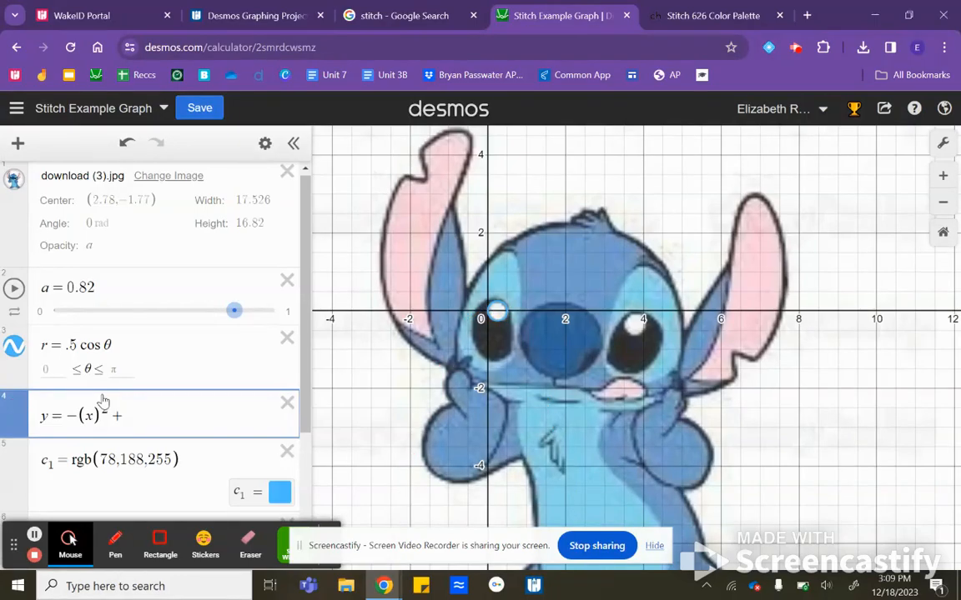
type(" 1.")
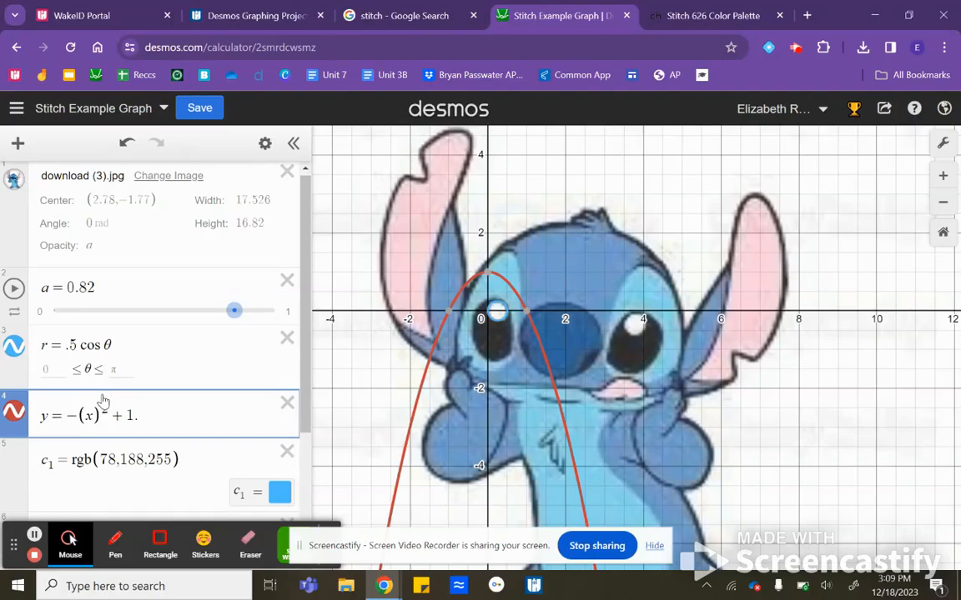
type("5")
Step: Shift the parabola horizontally, trying x - 1 and settling on x - .5 inside the parentheses
key("Left")
key("Left")
key("Left")
key("Left")
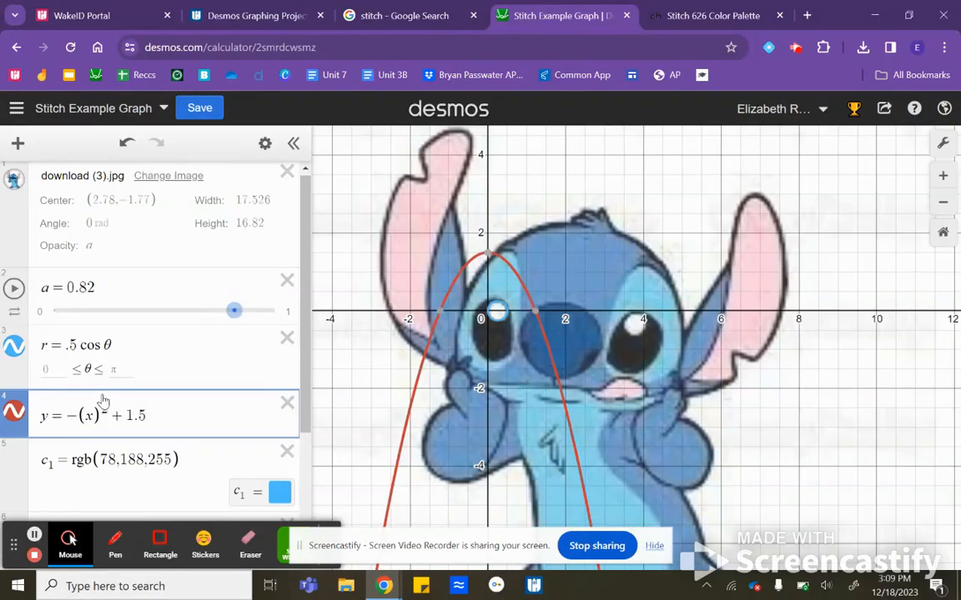
type("-1")
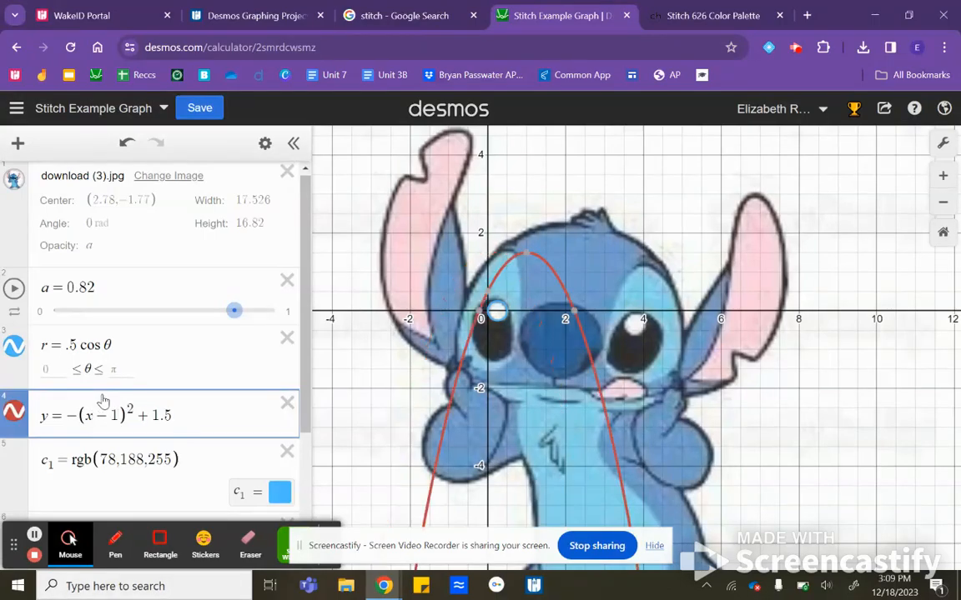
key("BackSpace")
type(".5")
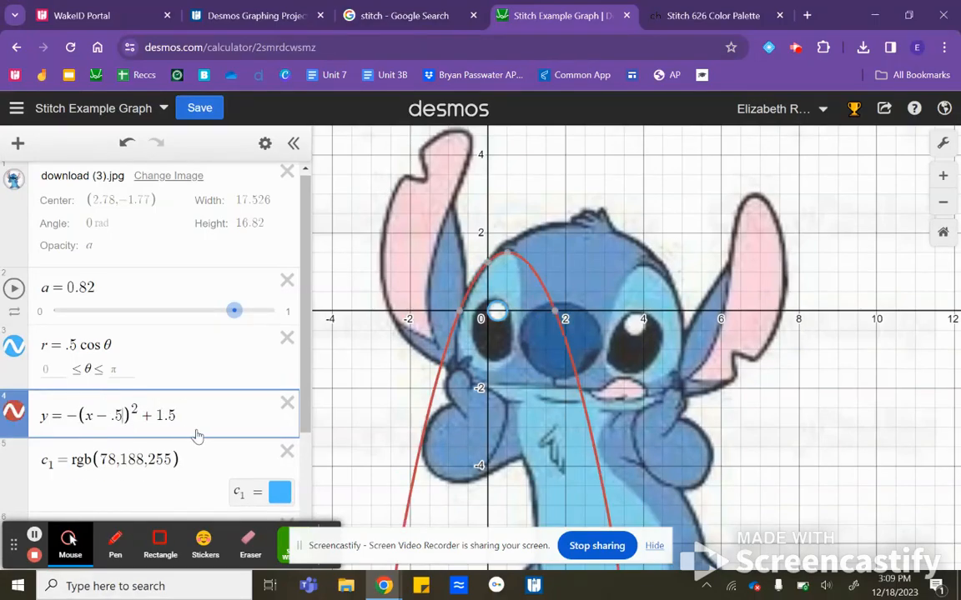
Step: Delete the parabola's expression and undo the deletion
left_click(276, 407)
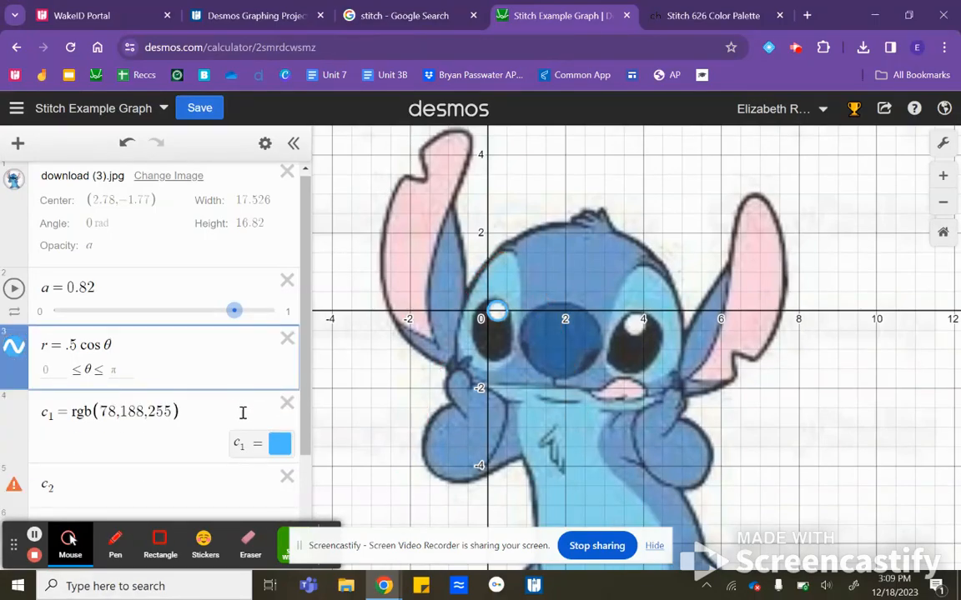
key("ctrl+z")
left_click(200, 416)
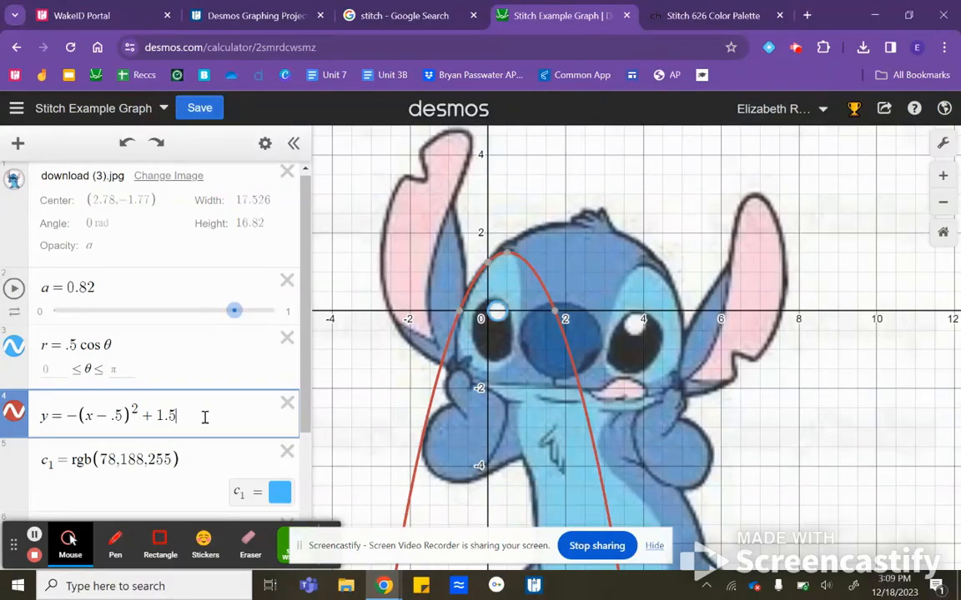
Step: Color the parabola with the custom color c_1 and restrict its domain to {-1 < x < 1}
left_click(17, 413)
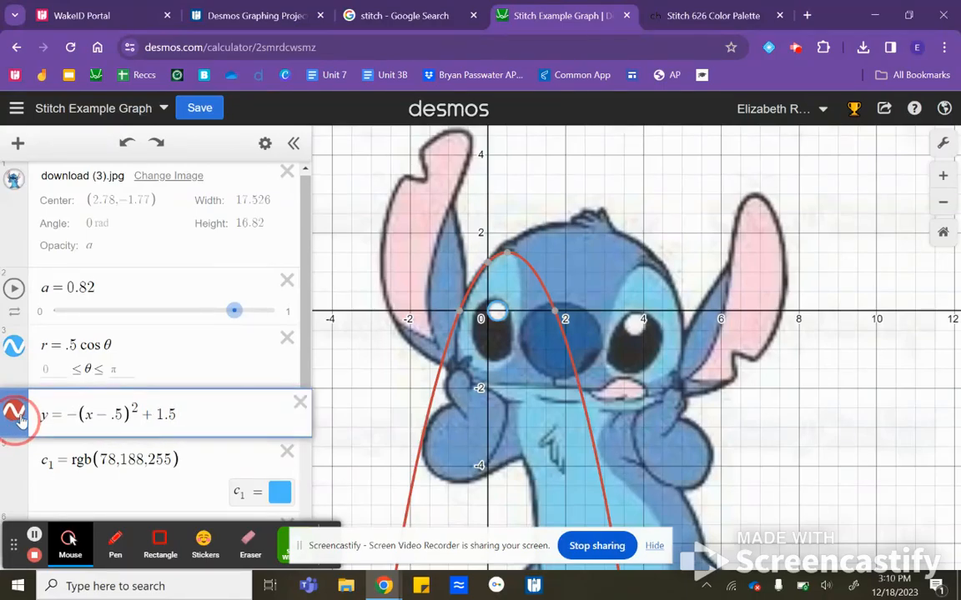
left_click(52, 510)
left_click(227, 411)
type("{")
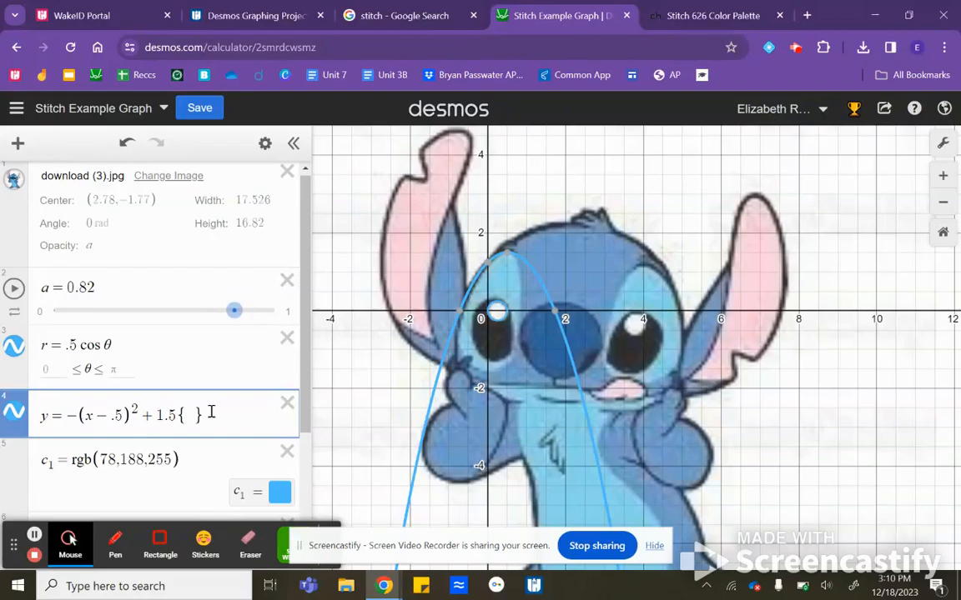
type("-")
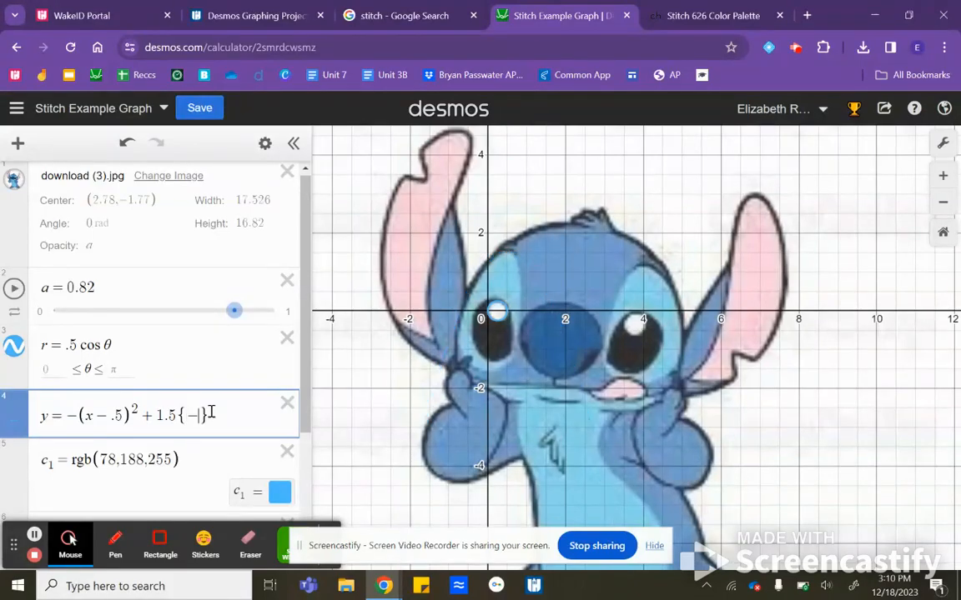
type("1<x<1")
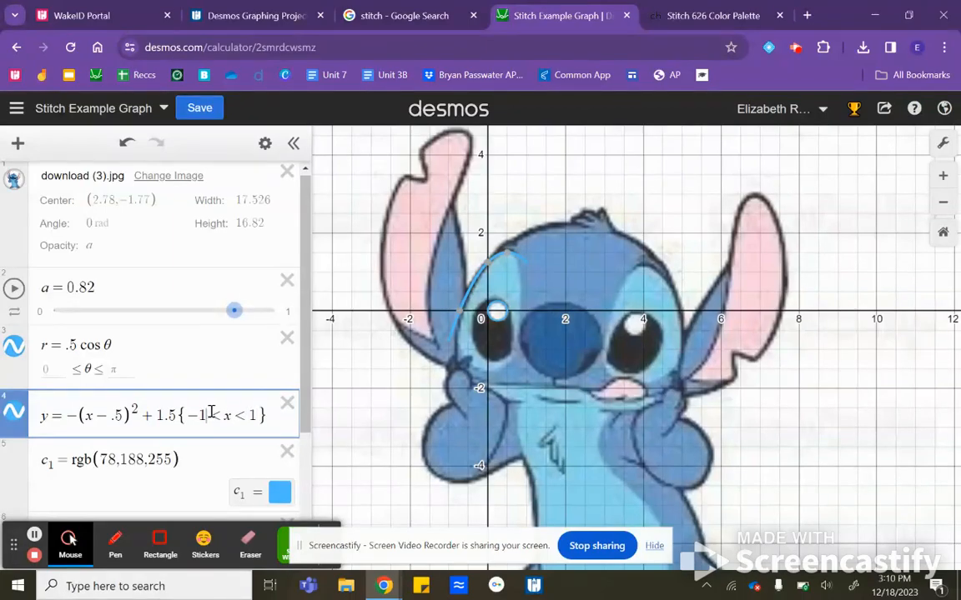
Step: Replace the parabola's domain limits with b < x < c and add sliders for both variables
left_click(211, 412)
key("BackSpace")
key("BackSpace")
type("b")
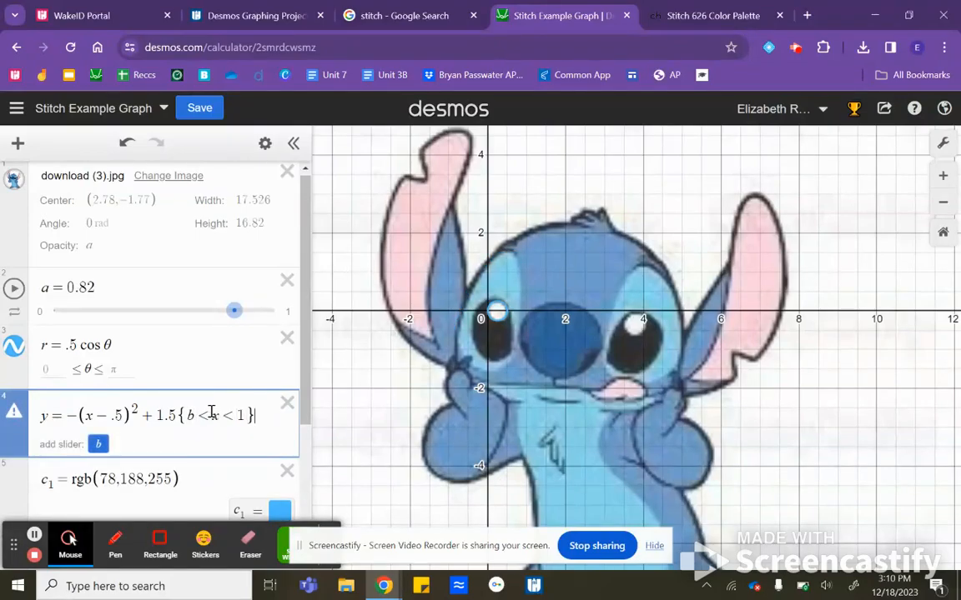
key("BackSpace")
type("c")
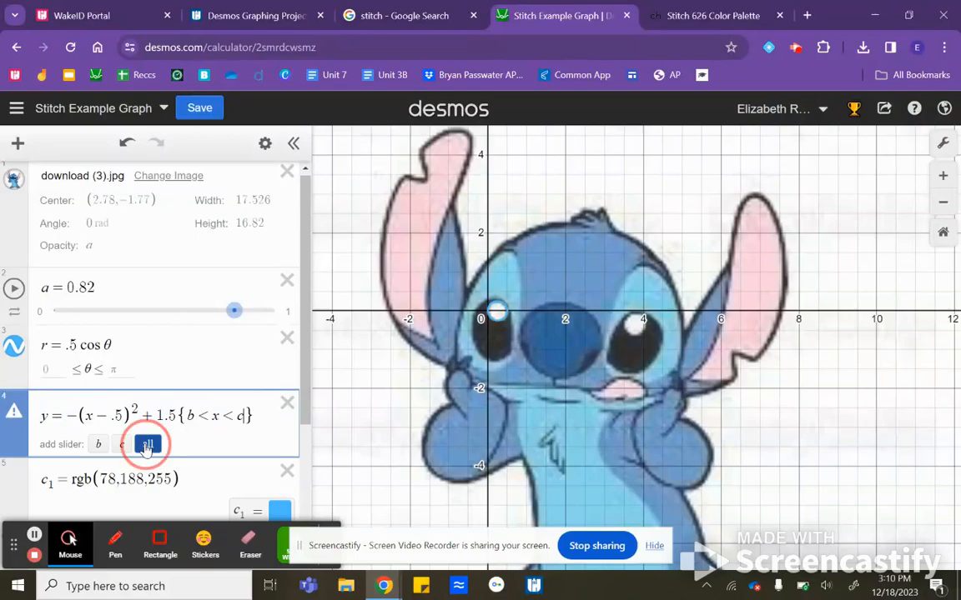
left_click(159, 448)
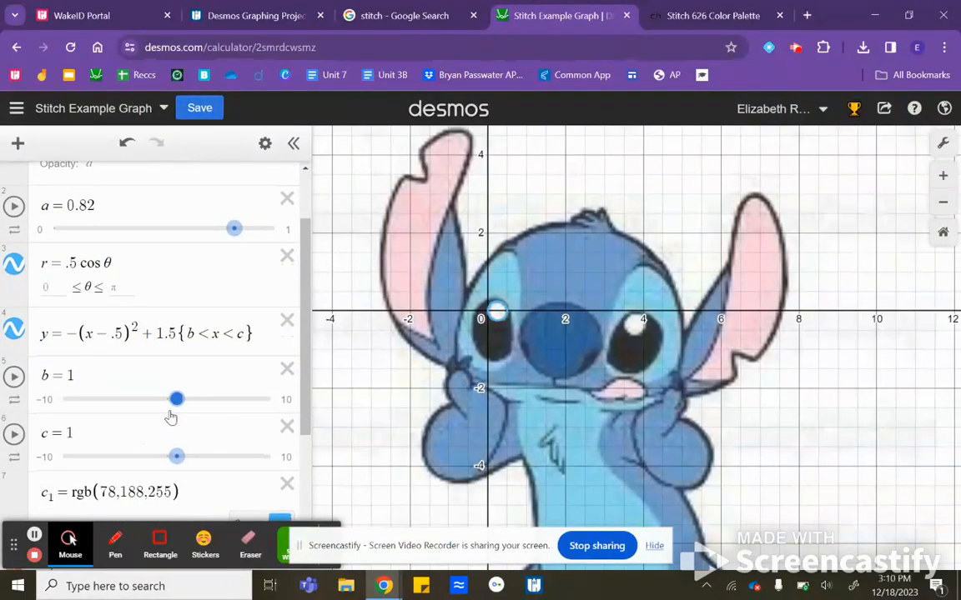
Step: Adjust the domain sliders to b = -0.5 and c = 4.8
left_click_drag(176, 399, 133, 399)
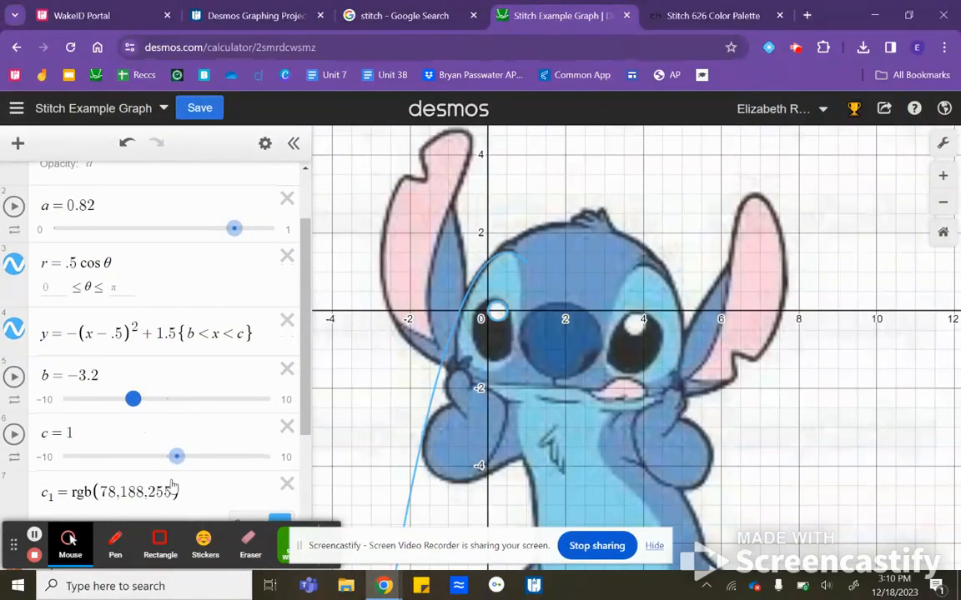
left_click_drag(176, 456, 215, 456)
left_click_drag(132, 400, 160, 406)
Step: Replace the parabola's lower domain limit b with -.7 and set the c slider to 0.6
left_click(189, 336)
key("BackSpace")
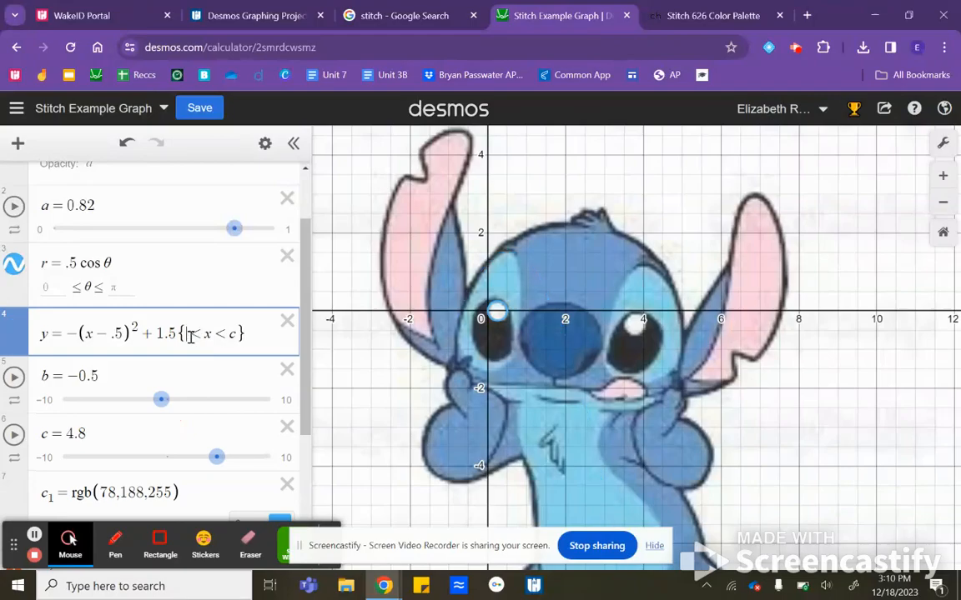
type("-.")
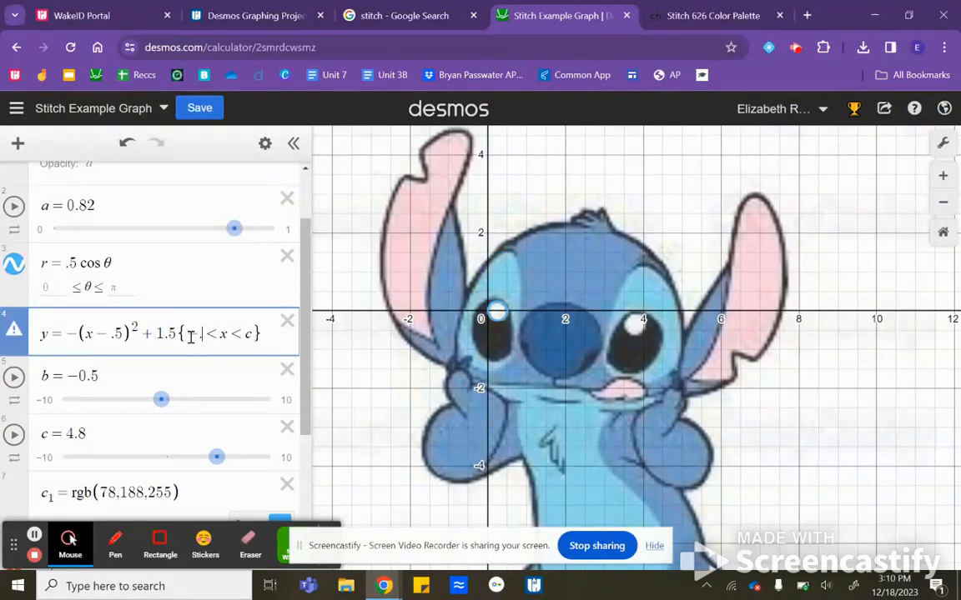
type("65")
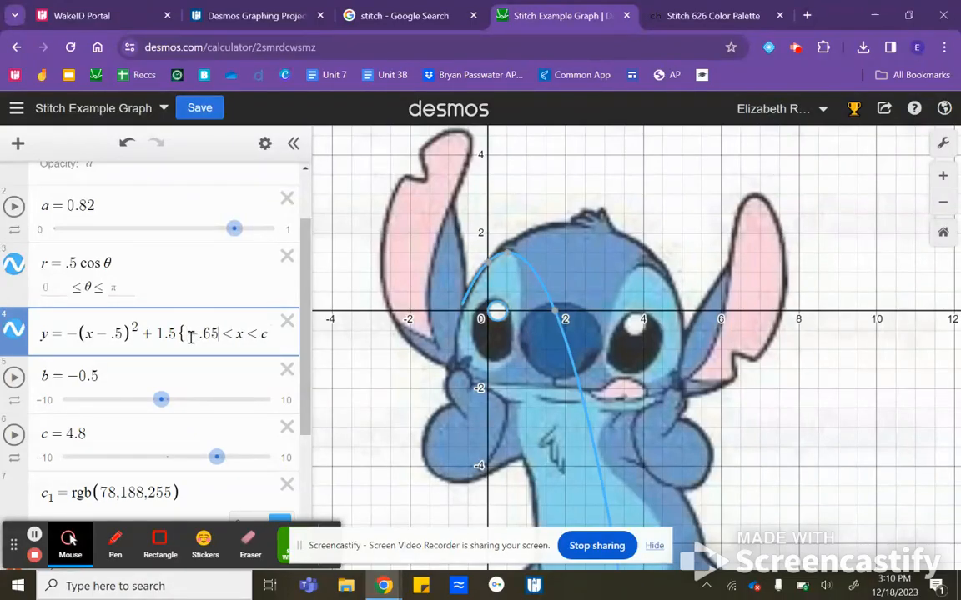
key("BackSpace")
key("BackSpace")
type("7")
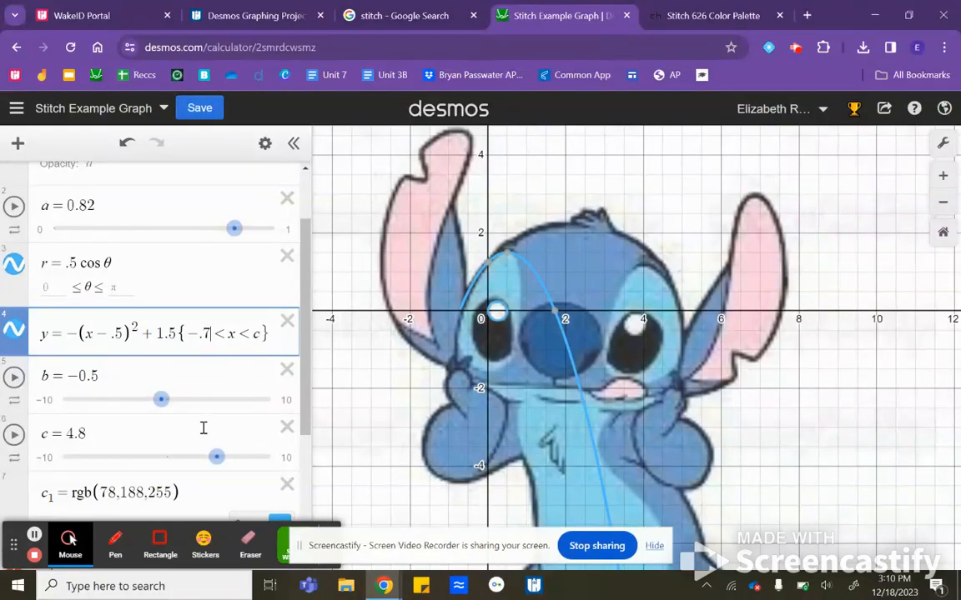
left_click_drag(217, 457, 171, 456)
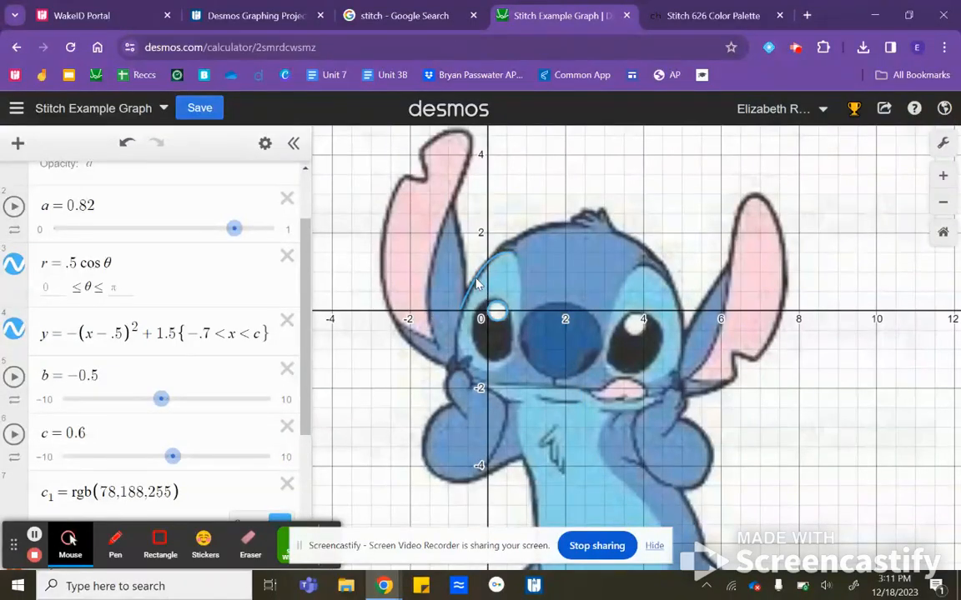
Step: Widen the parabola by giving its squared term a coefficient of -1/2
left_click(81, 332)
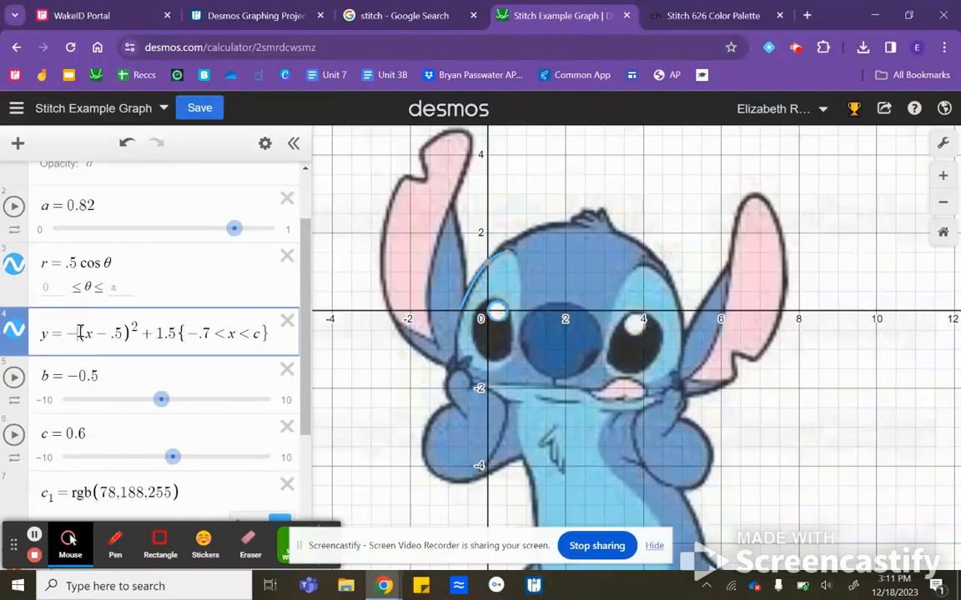
type("1/2")
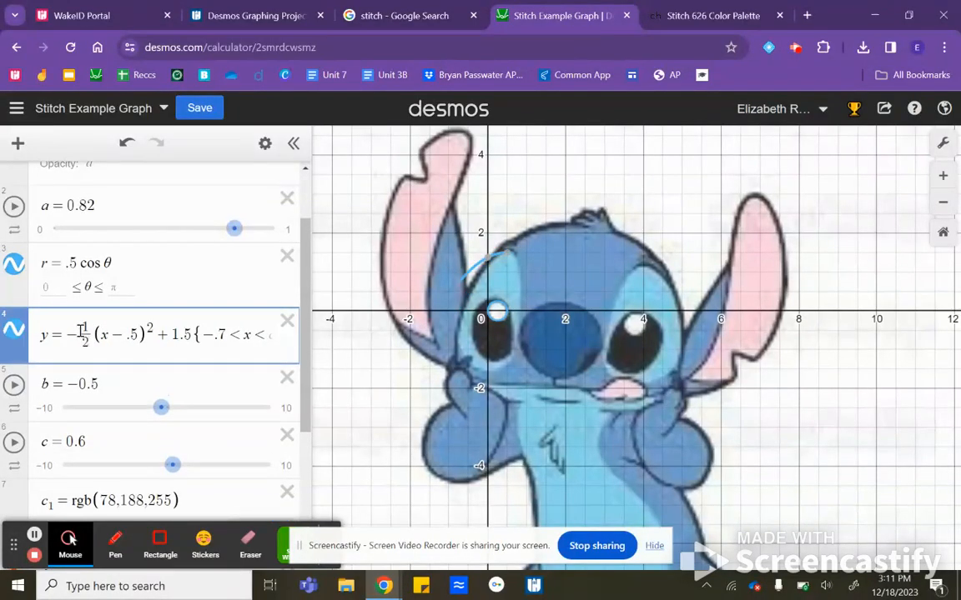
Step: Change the coefficient of the parabola's squared term to -4/3
key("BackSpace")
key("BackSpace")
key("BackSpace")
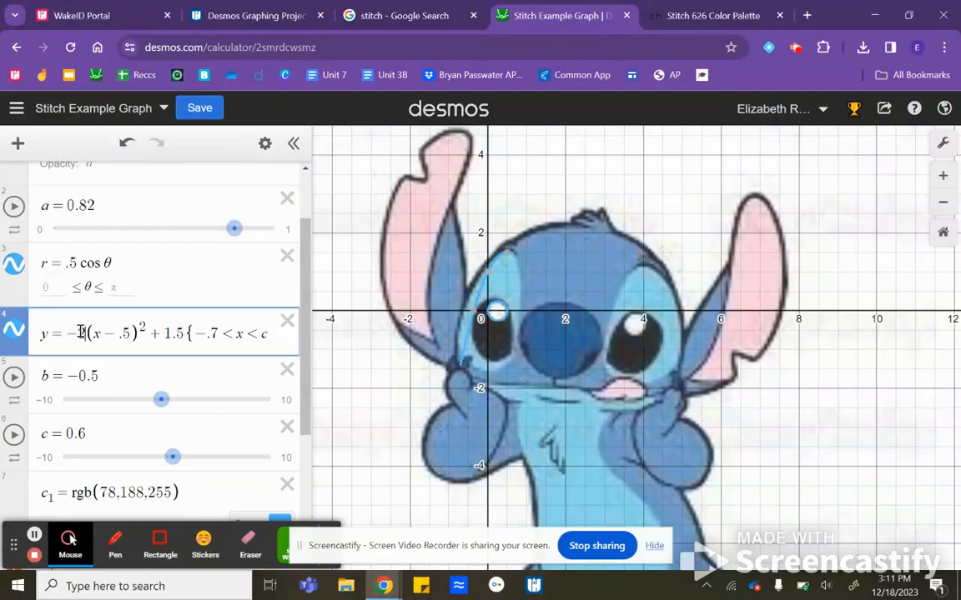
key("BackSpace")
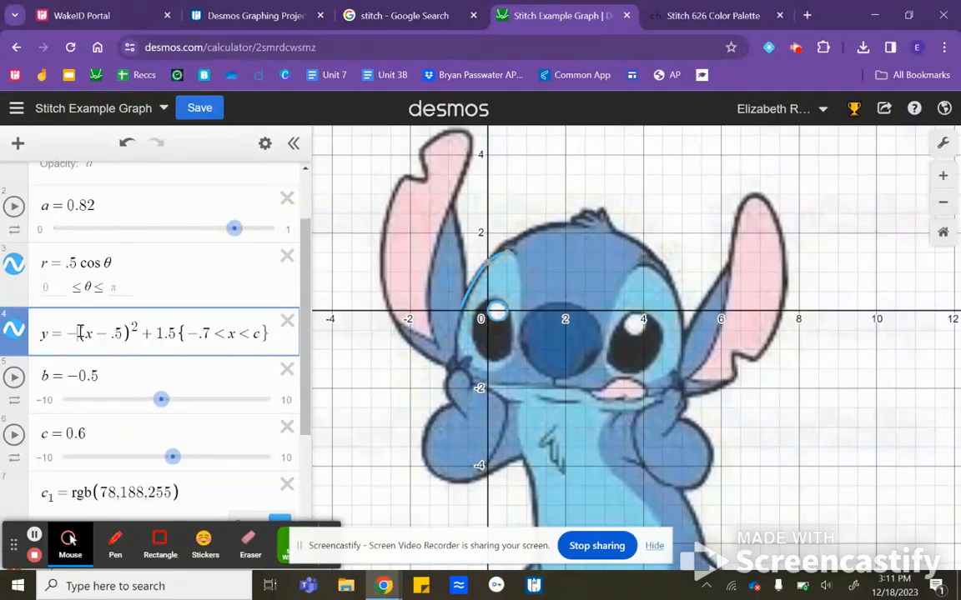
type("1/3")
key("BackSpace")
type("4/3")
scroll(429, 295, "up", 5)
left_click(514, 227)
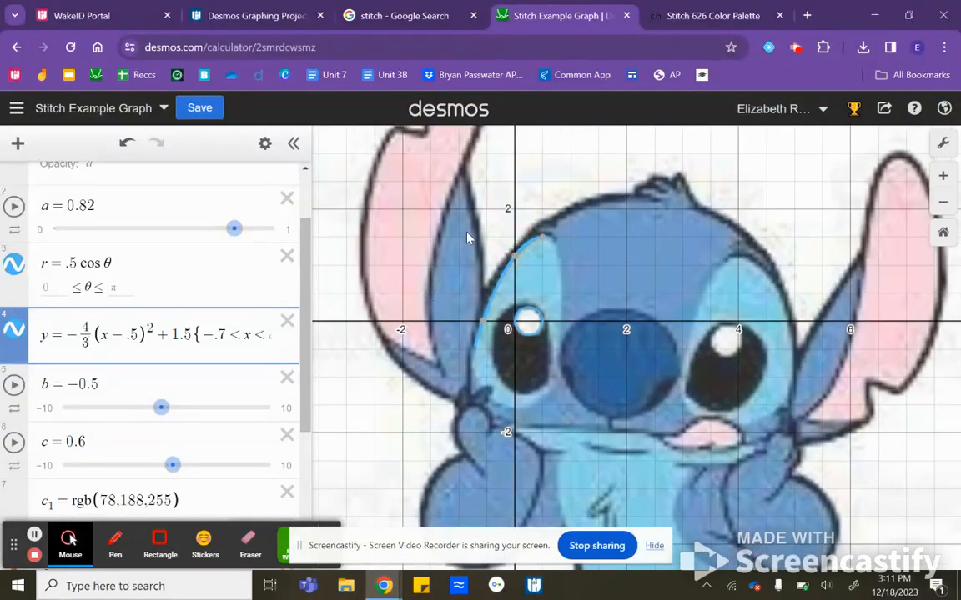
scroll(450, 386, "down", 3)
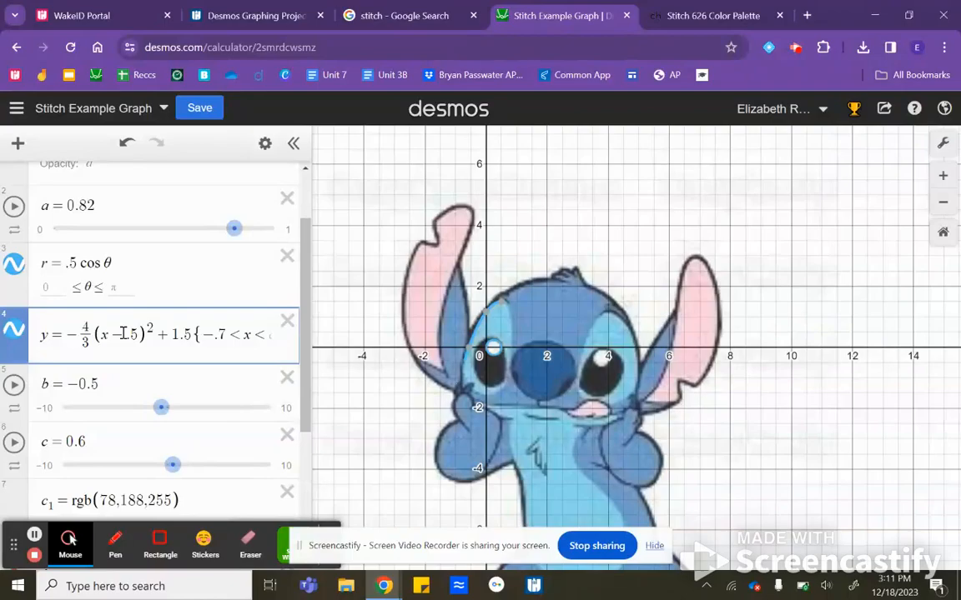
Step: Replace the parabola's upper domain limit c with 0.6 and delete the b and c sliders
left_click(246, 334)
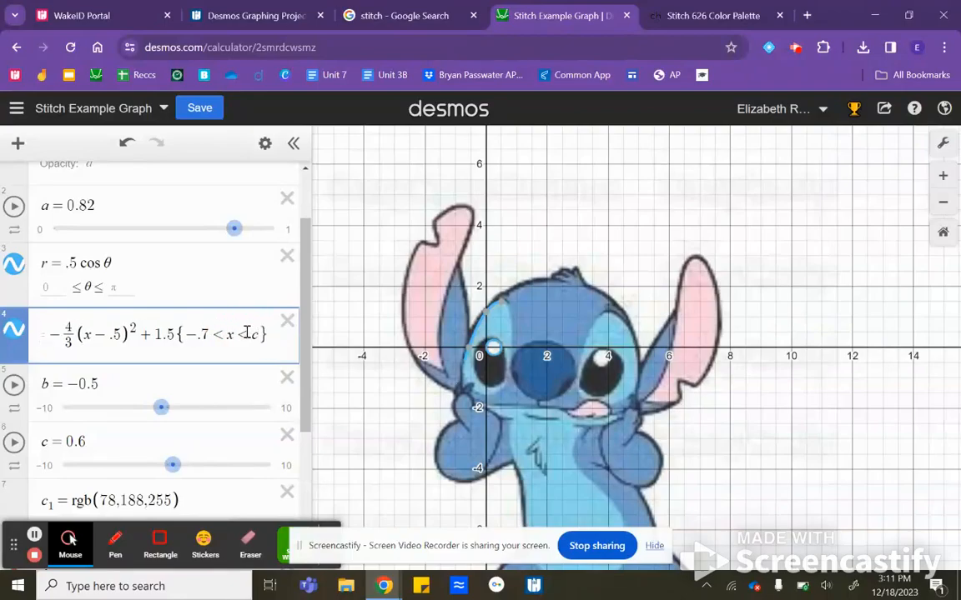
key("BackSpace")
type("0.6")
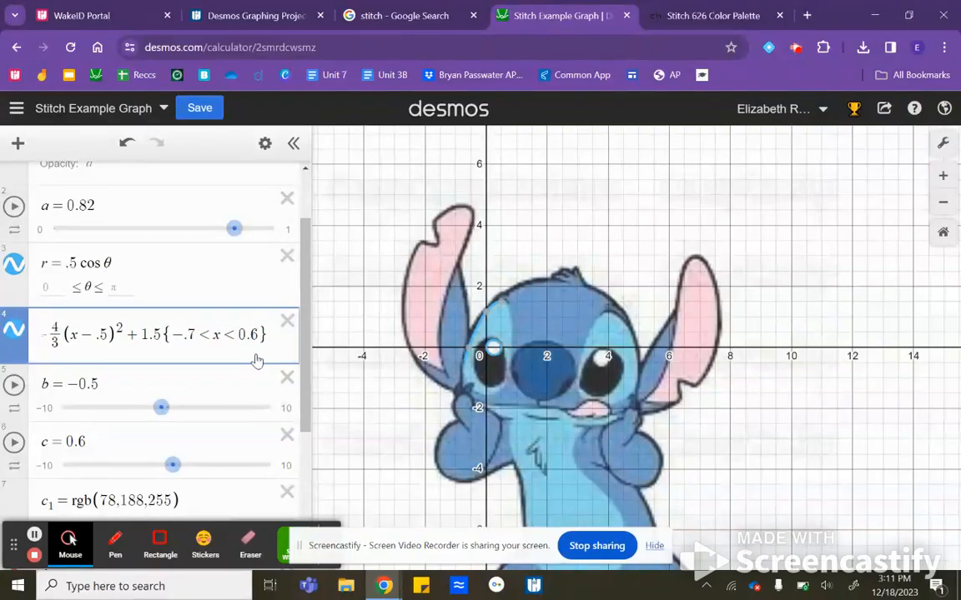
left_click(286, 379)
left_click(286, 377)
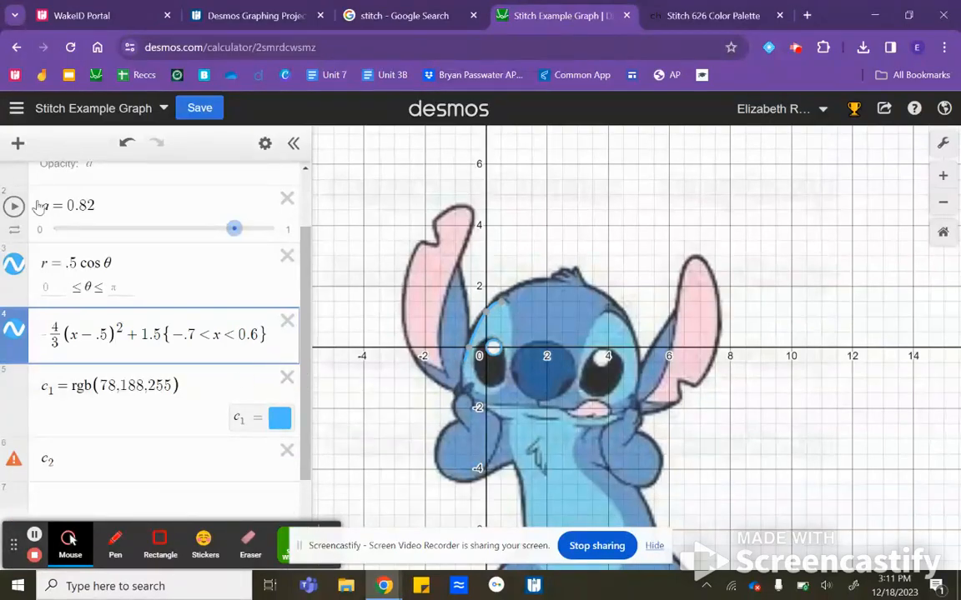
Step: Insert a folder named "ears" below the parabola with an empty expression inside it
left_click(18, 144)
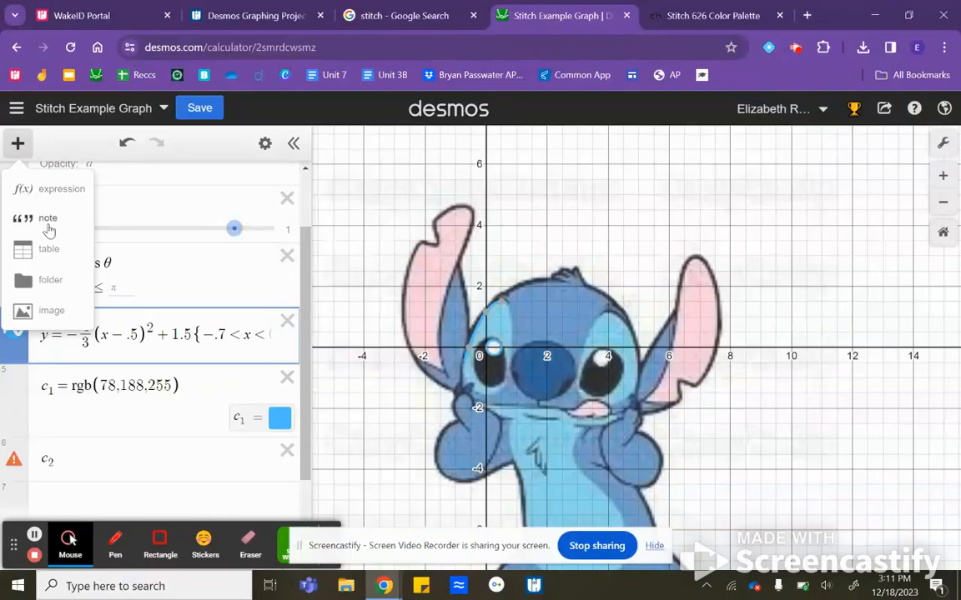
left_click(50, 280)
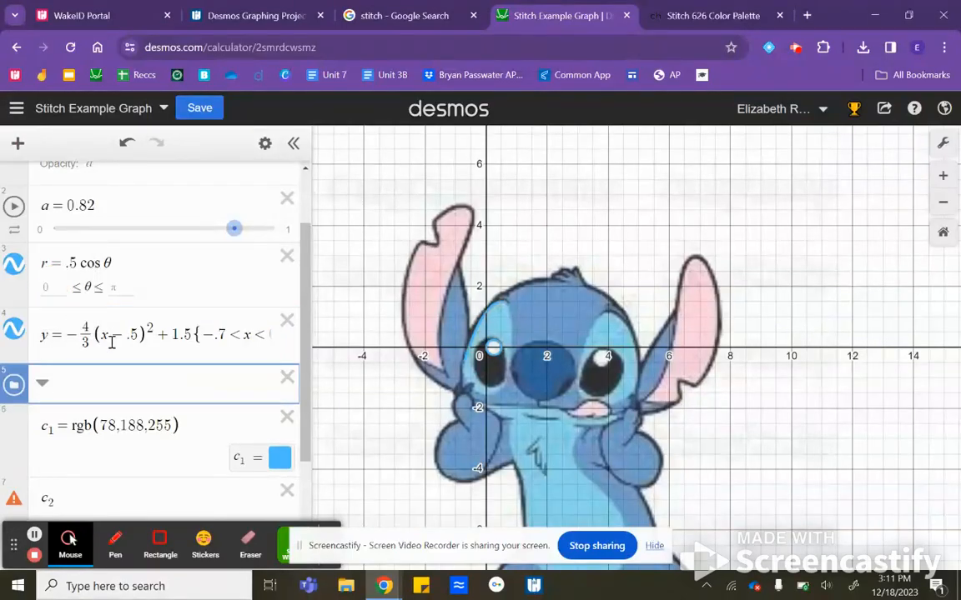
type("e")
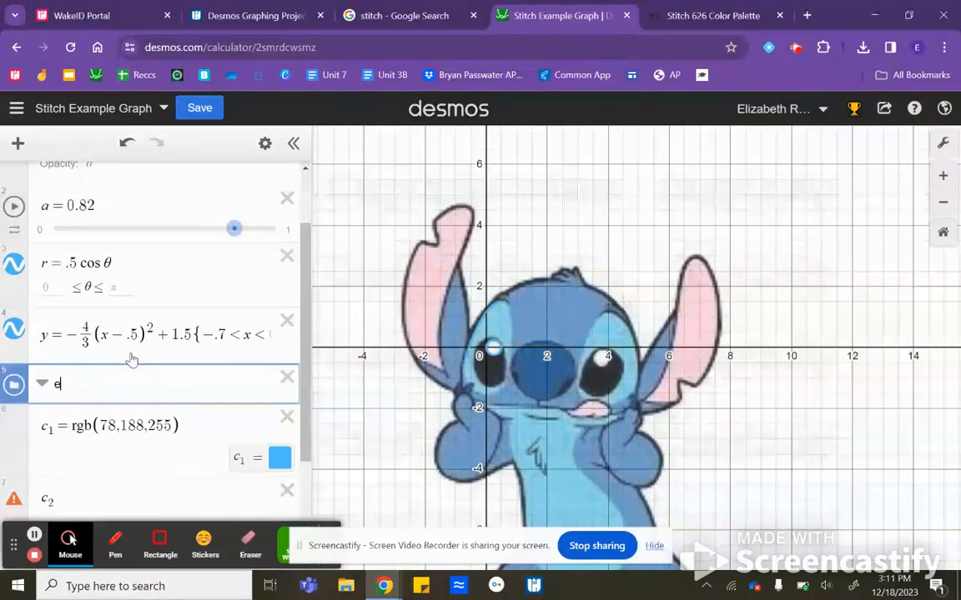
type("ars")
key("Return")
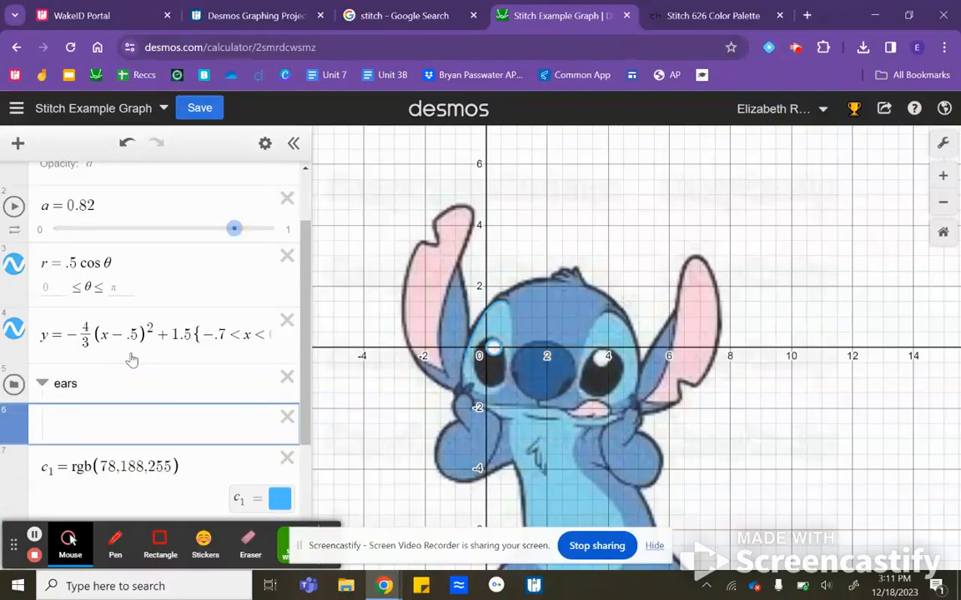
Step: Rename the new folder as "exponentials"
left_click_drag(83, 386, 59, 383)
key("BackSpace")
key("BackSpace")
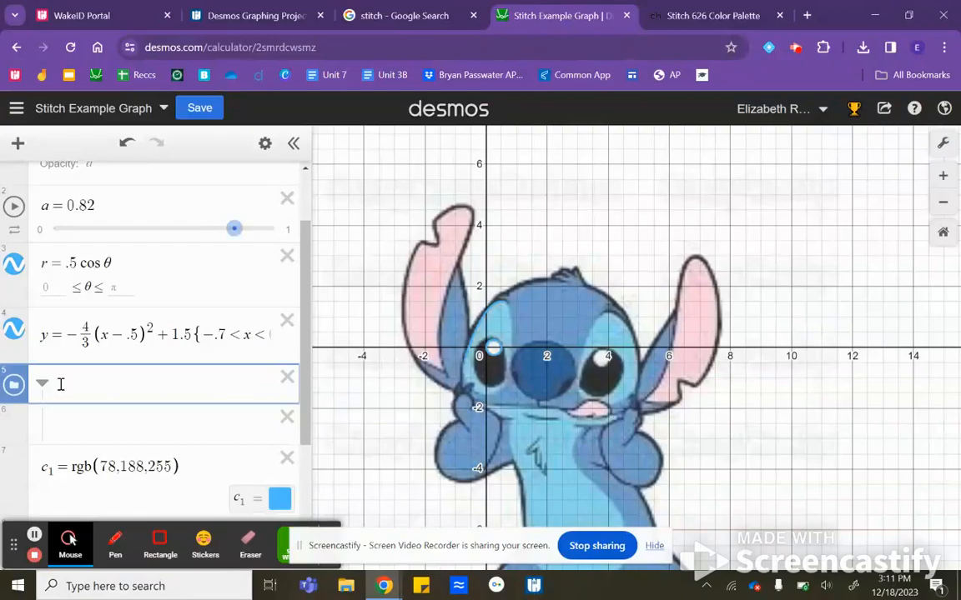
type("exponentials")
Step: Collapse the exponentials folder and expand it again
scroll(60, 387, "down", 3)
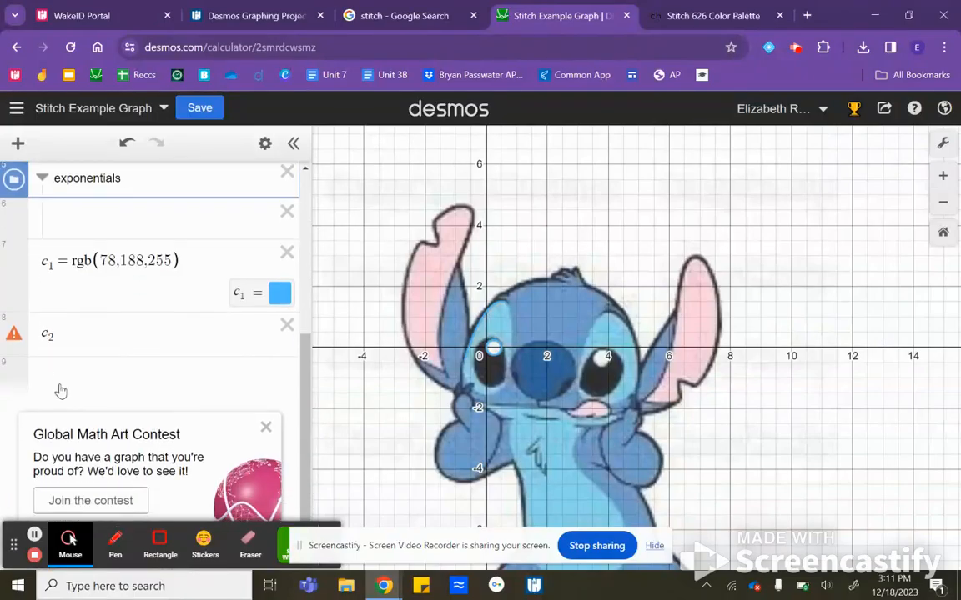
scroll(55, 353, "up", 1)
scroll(52, 265, "up", 2)
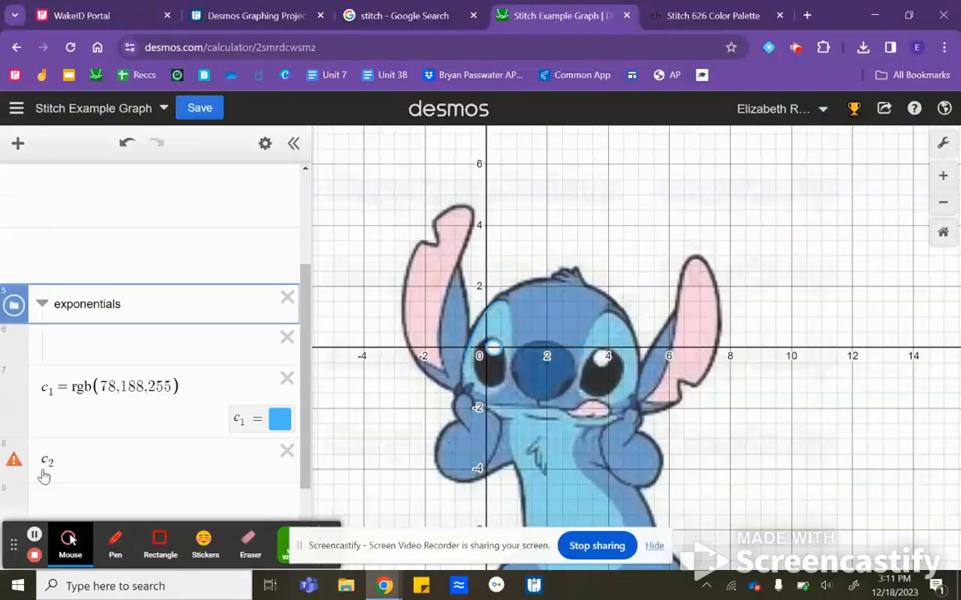
scroll(54, 271, "up", 1)
scroll(54, 267, "down", 3)
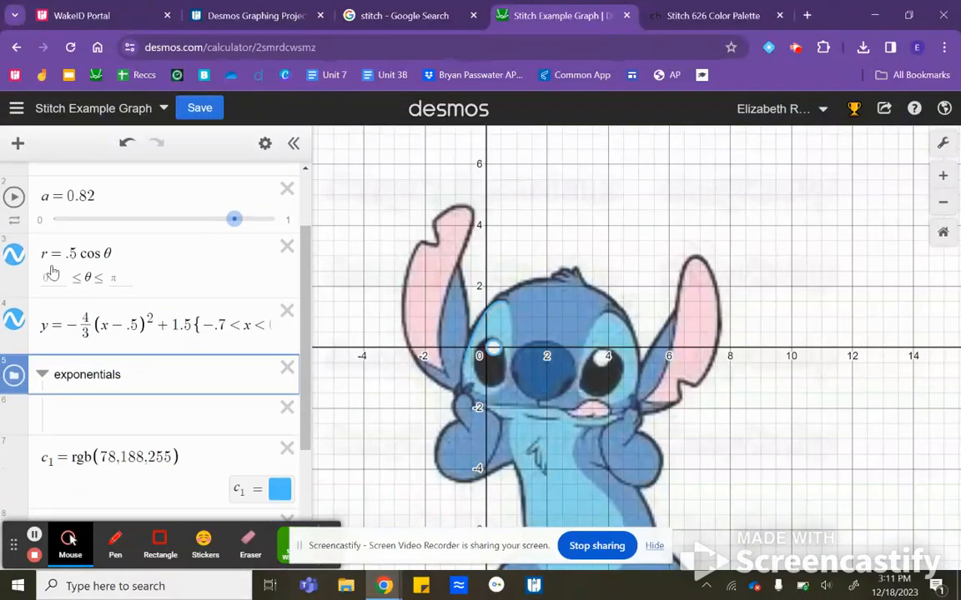
left_click(40, 218)
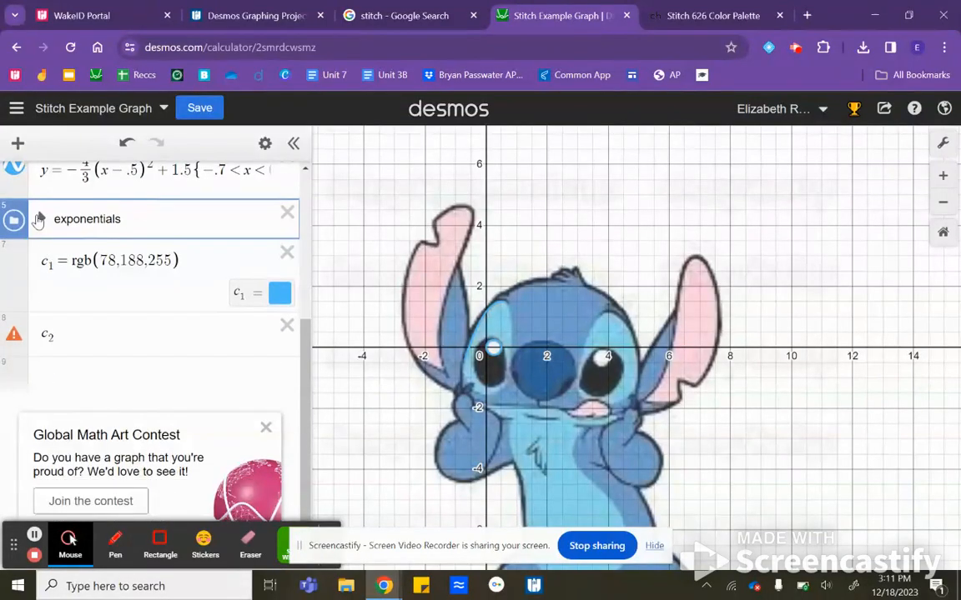
left_click(41, 218)
scroll(56, 262, "up", 2)
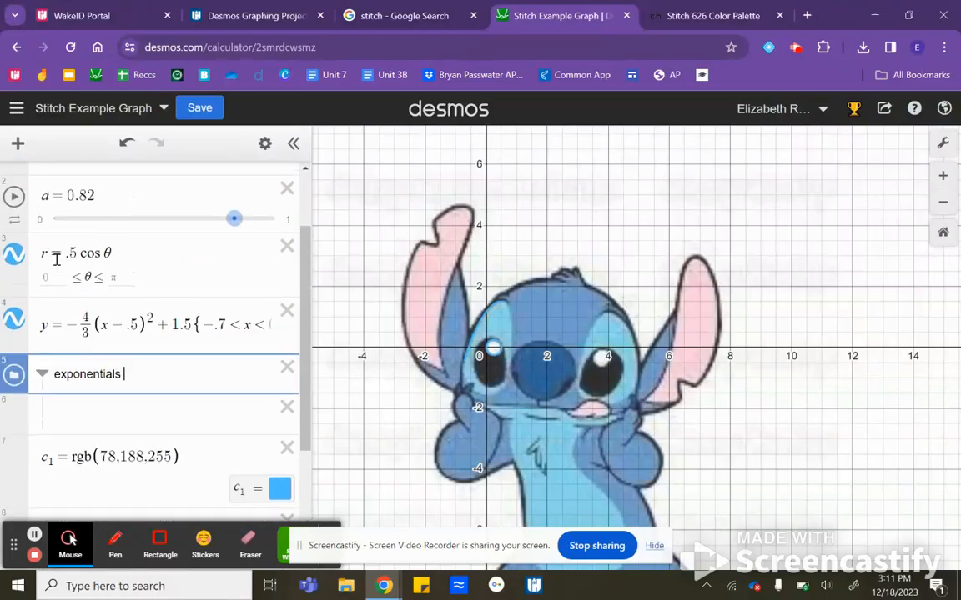
scroll(56, 265, "up", 1)
scroll(56, 265, "down", 1)
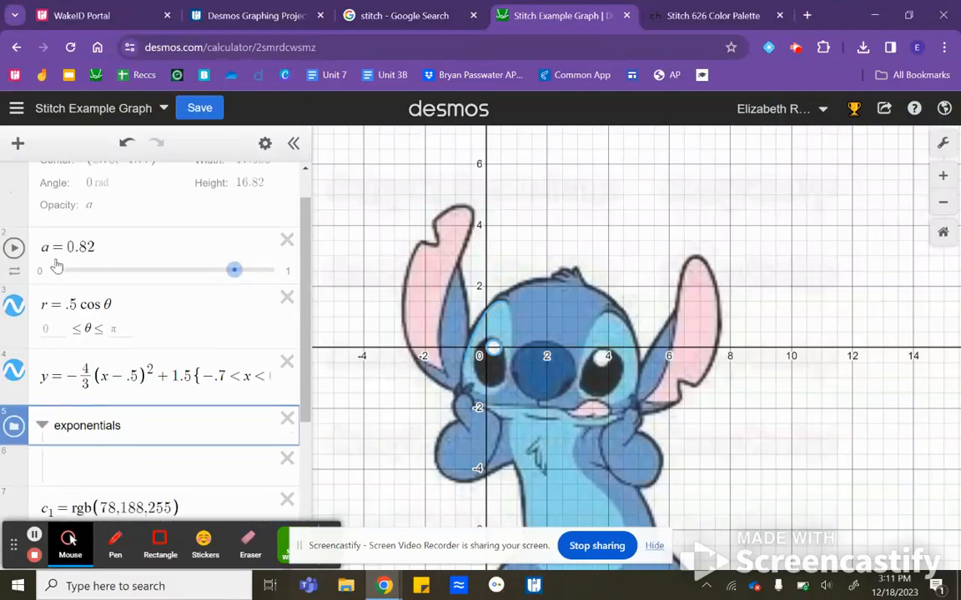
Step: Insert a note reading "all functions must be" in the exponentials folder and delete it
left_click(17, 144)
left_click(48, 220)
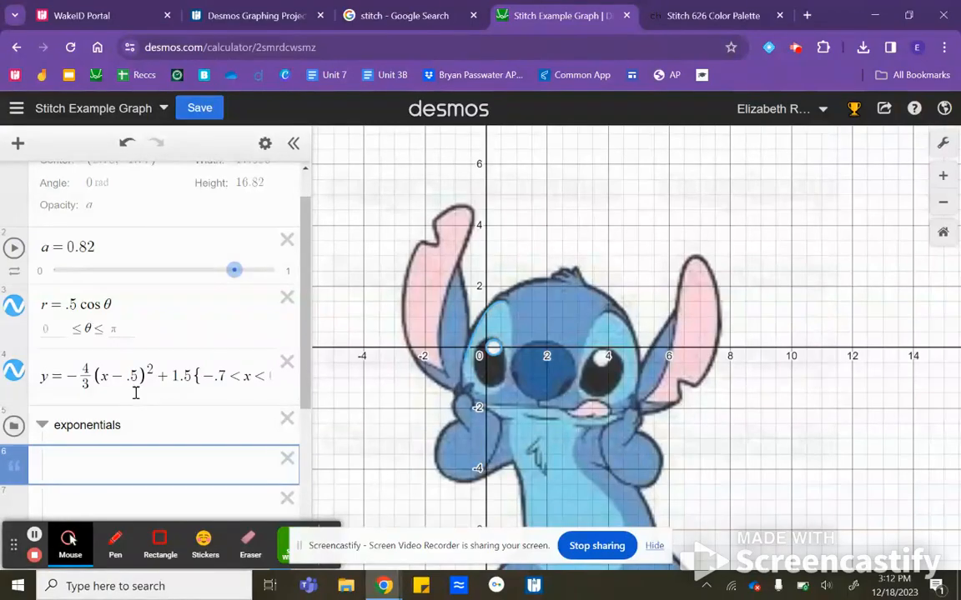
type("all th")
key("BackSpace")
type("functions must be ")
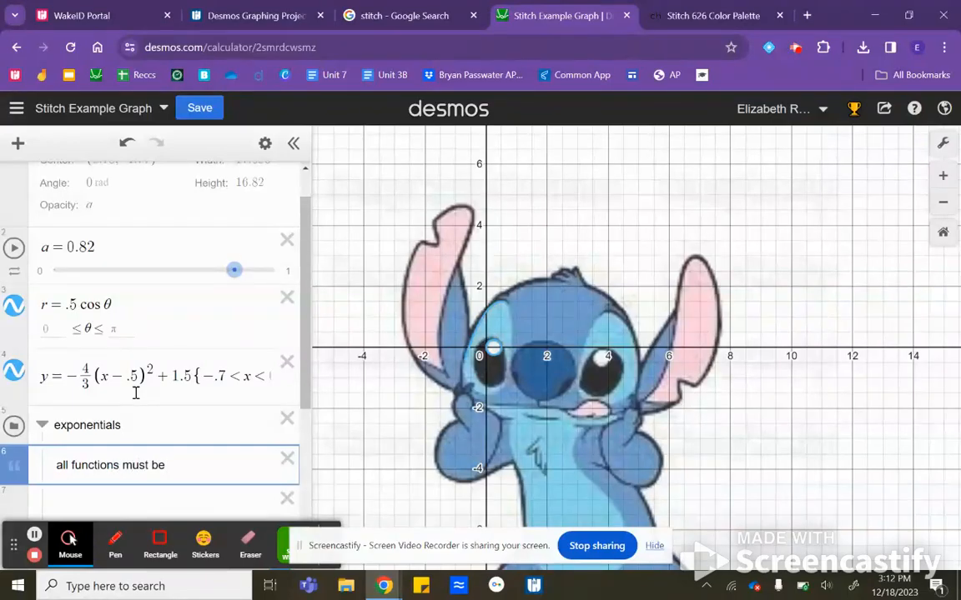
type("a")
key("BackSpace")
type("p")
key("BackSpace")
left_click(287, 460)
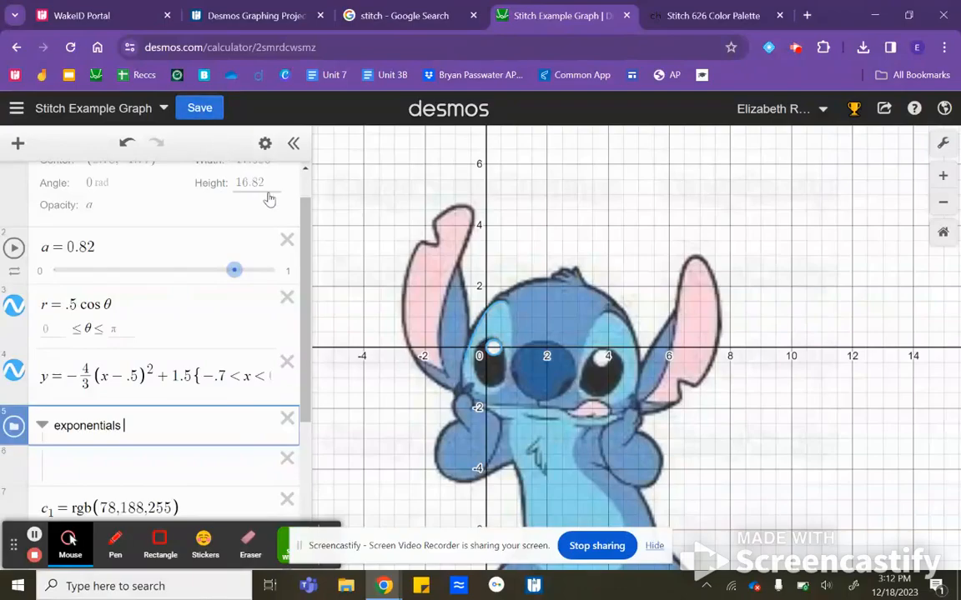
Step: Save the graph and reopen Stitch Example Graph from the list of saved graphs
left_click(203, 110)
left_click(17, 108)
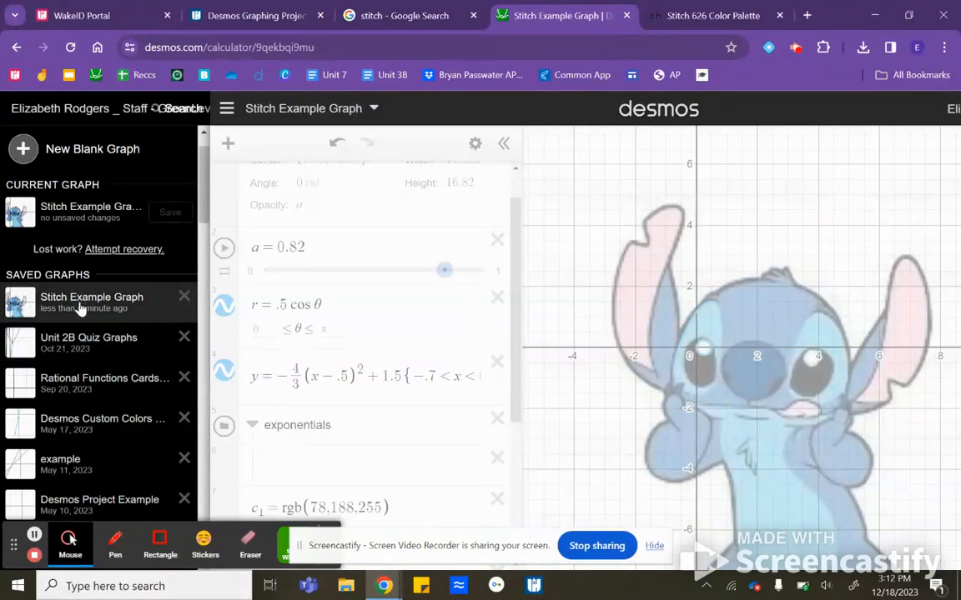
left_click(84, 306)
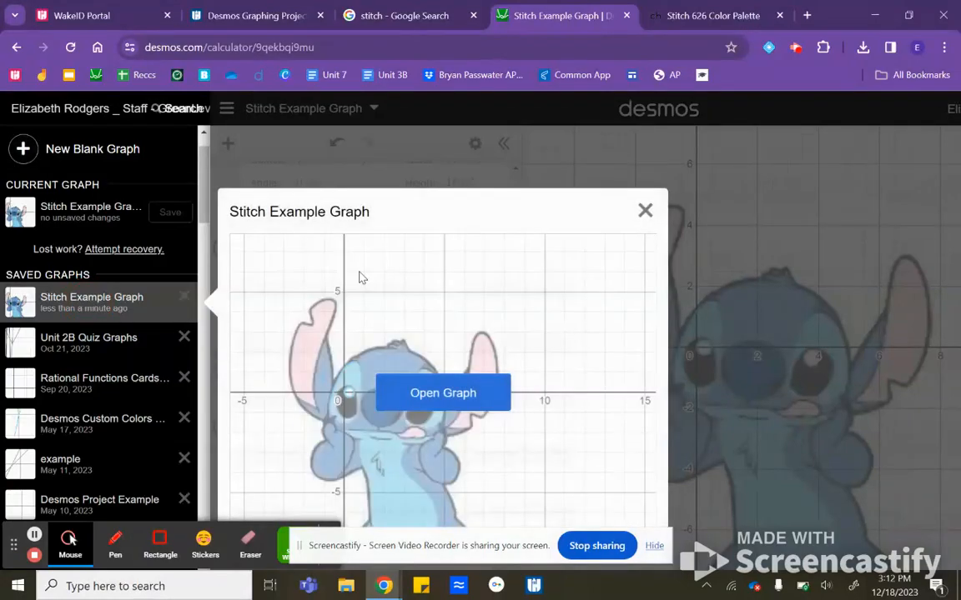
left_click(416, 393)
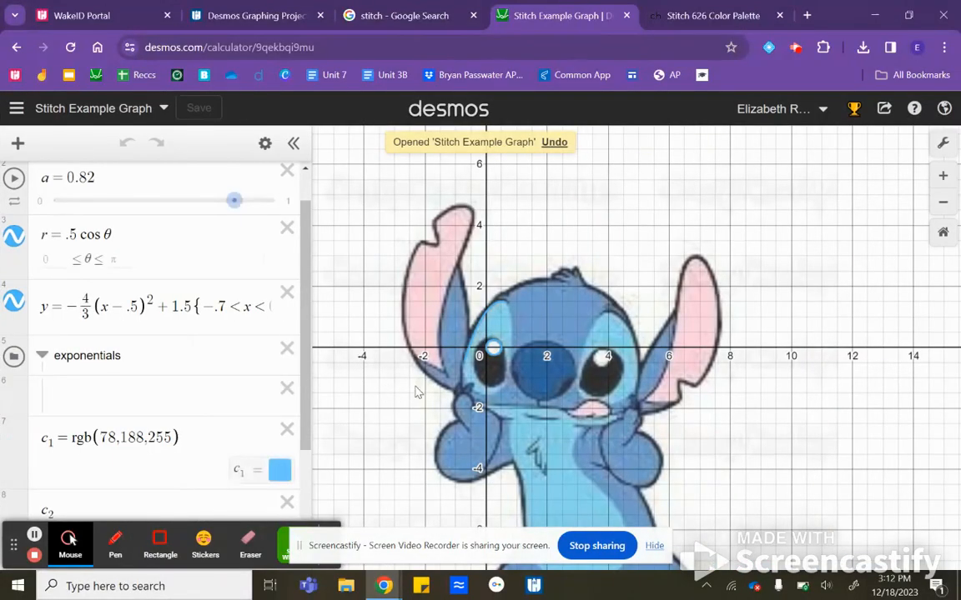
Step: Generate a share link for the graph and copy it
scroll(102, 415, "down", 1)
scroll(103, 414, "up", 3)
scroll(101, 404, "down", 1)
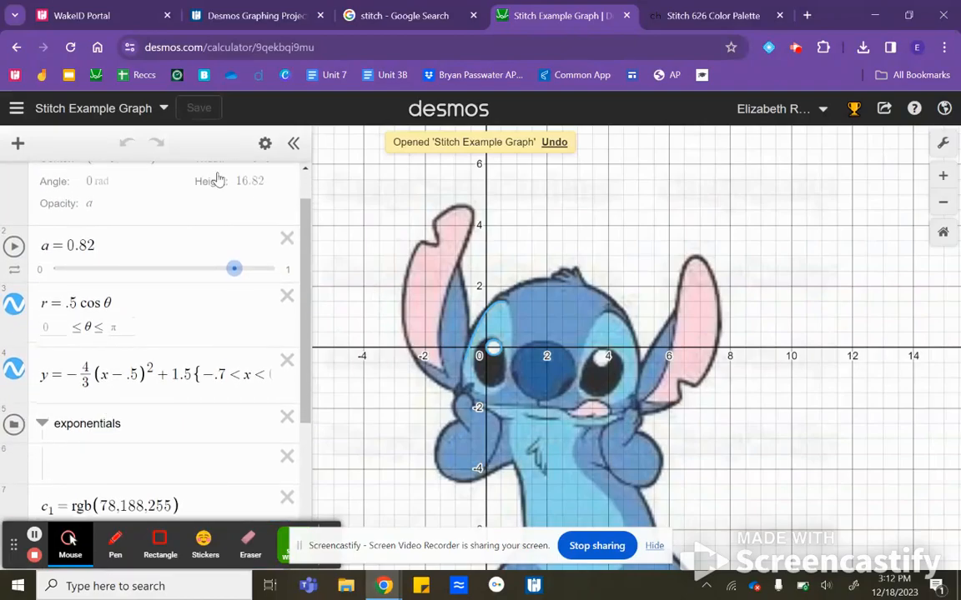
left_click(883, 108)
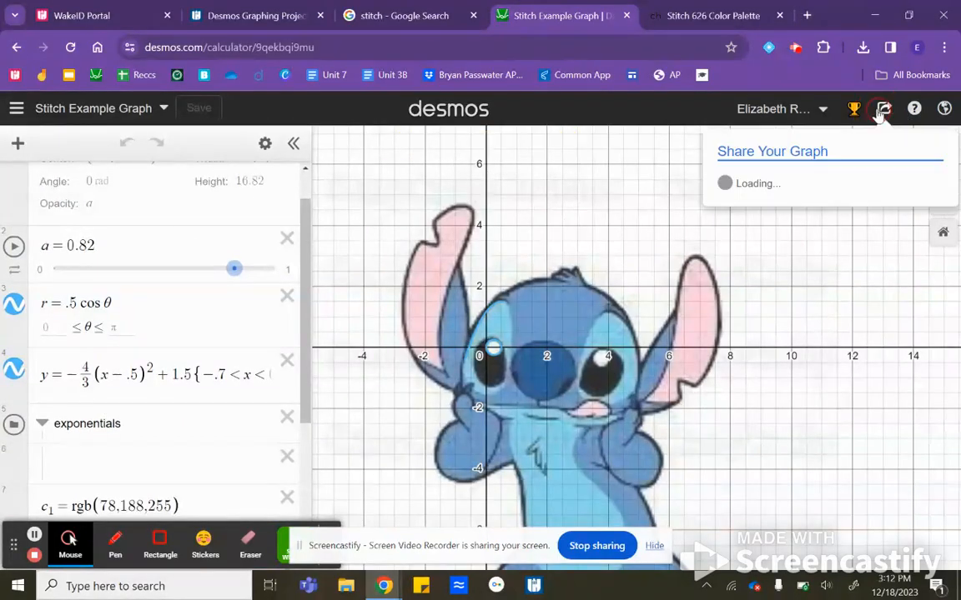
left_click(918, 204)
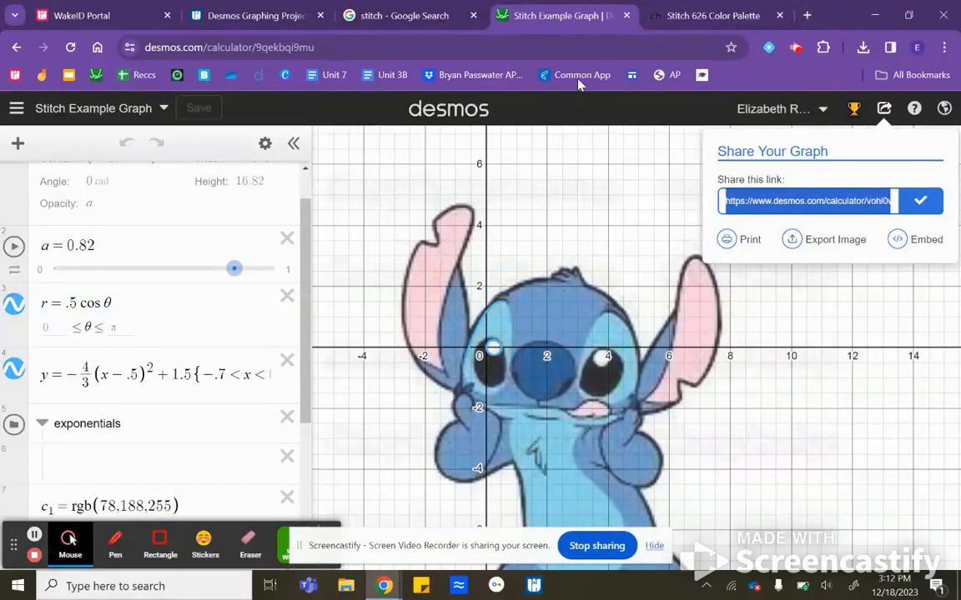
Step: Delete the .5 coefficient from the polar equation so it reads r = cos θ
left_click(136, 308)
double_click(71, 303)
key("BackSpace")
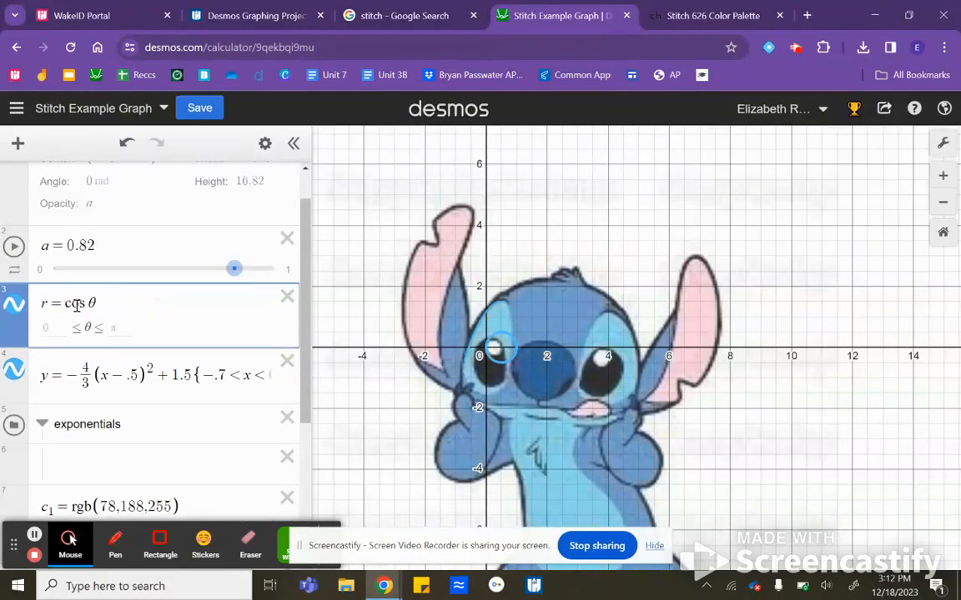
Step: Open the copied share link in a new browser tab and inspect the shared graph's polar equation
left_click(807, 16)
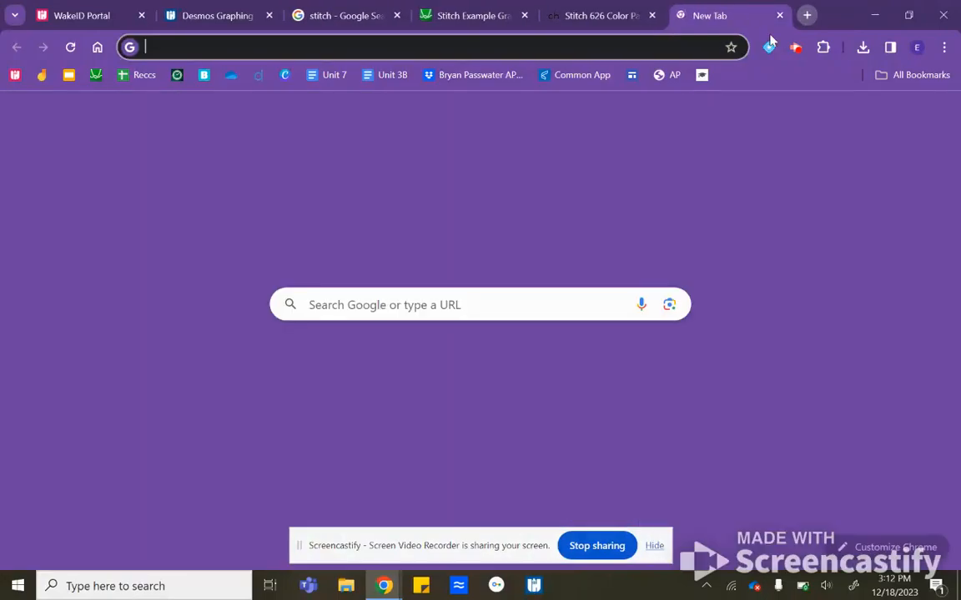
key("ctrl+v")
key("Return")
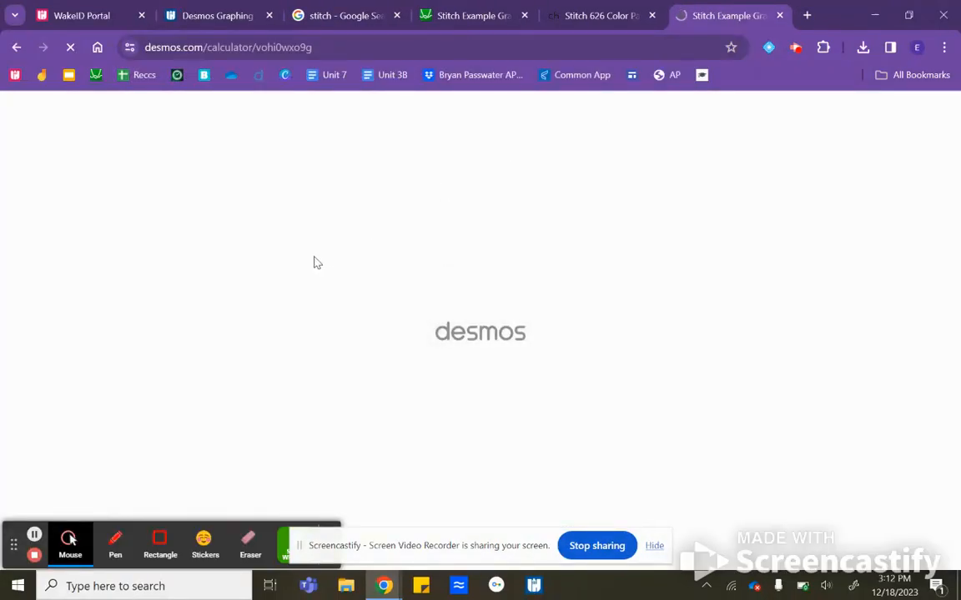
left_click_drag(81, 346, 48, 348)
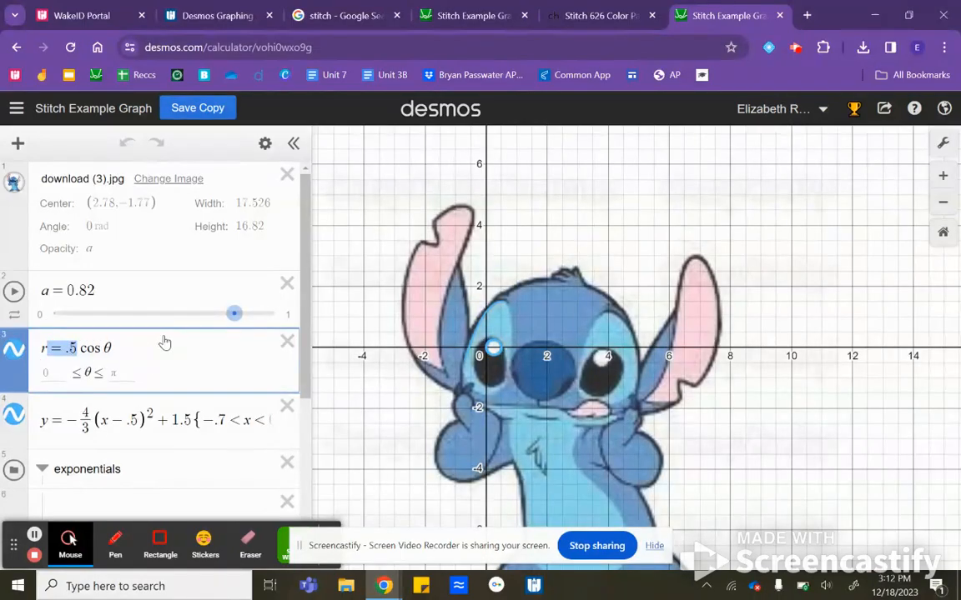
Step: Return to the original Stitch Example Graph and restore the polar equation to r = .5 cos θ
left_click(435, 13)
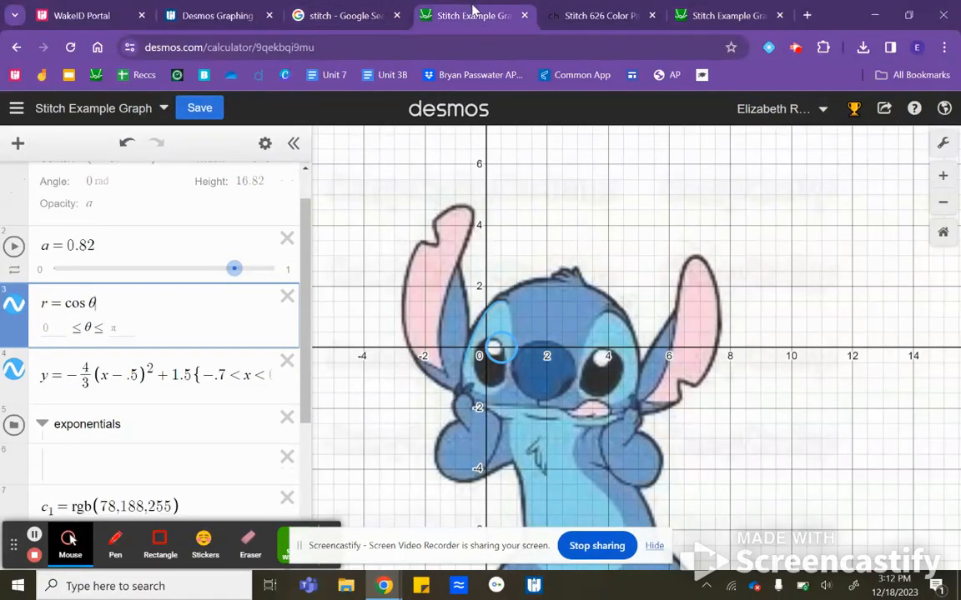
left_click(342, 16)
left_click(417, 17)
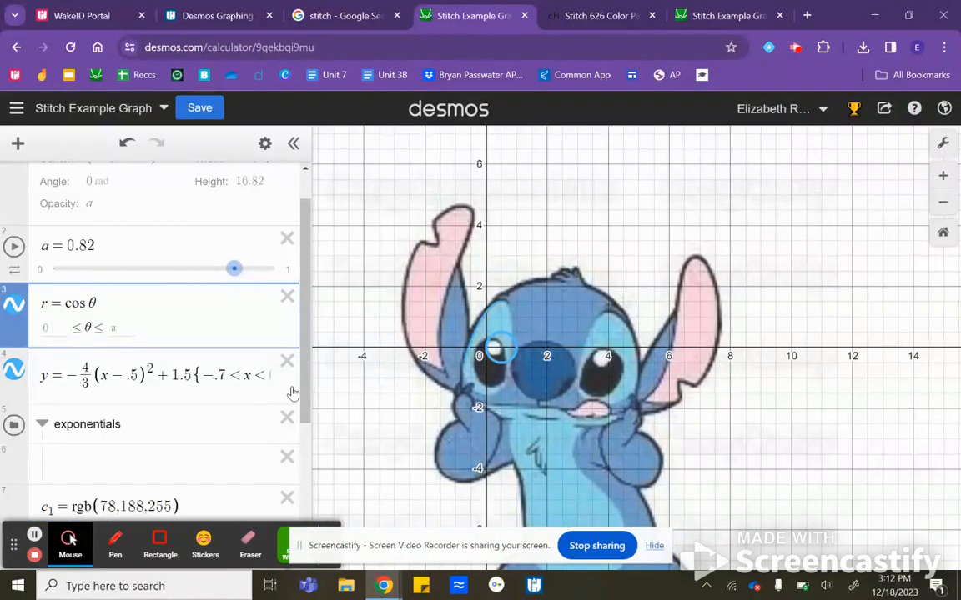
left_click(61, 306)
type(".5")
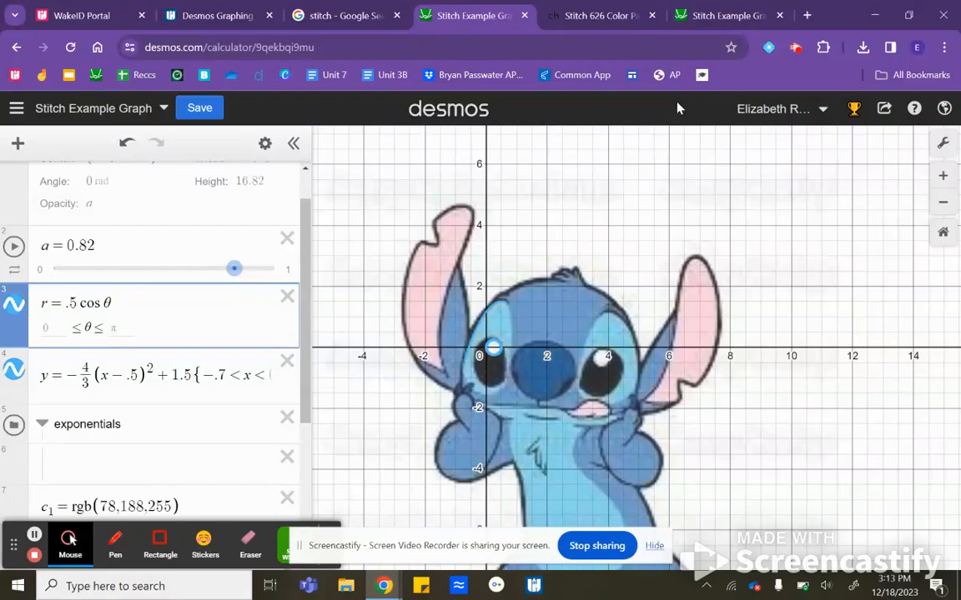
Step: Examine the image's center, width and height values, along with the polar and parabola equations
scroll(178, 242, "up", 1)
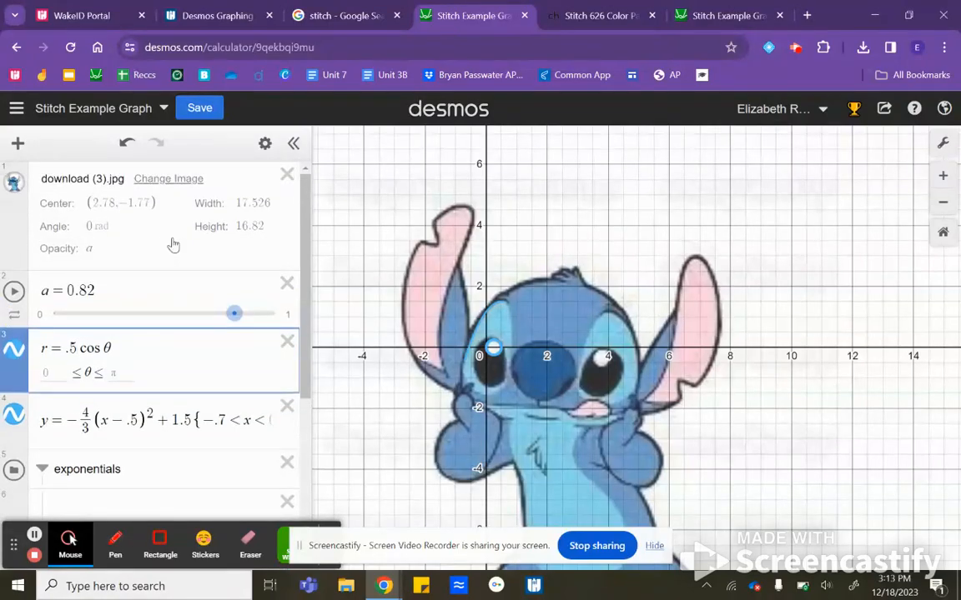
left_click(127, 203)
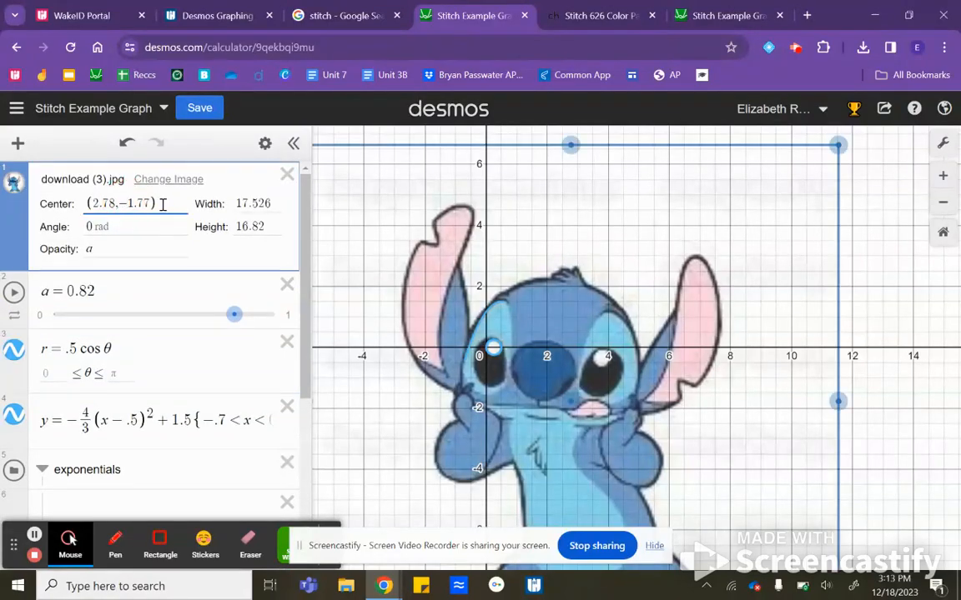
left_click_drag(154, 203, 82, 203)
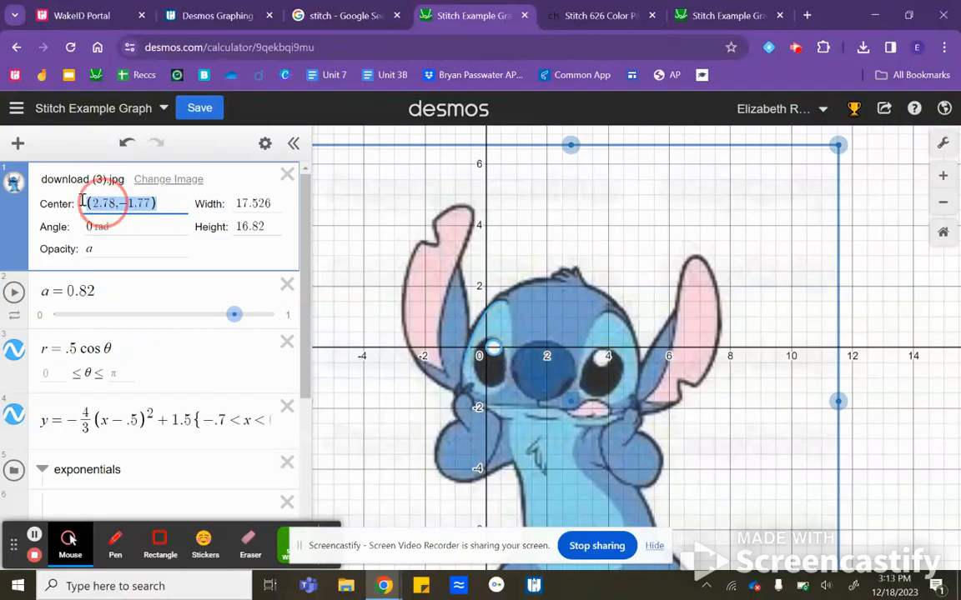
left_click(236, 204)
left_click(245, 228)
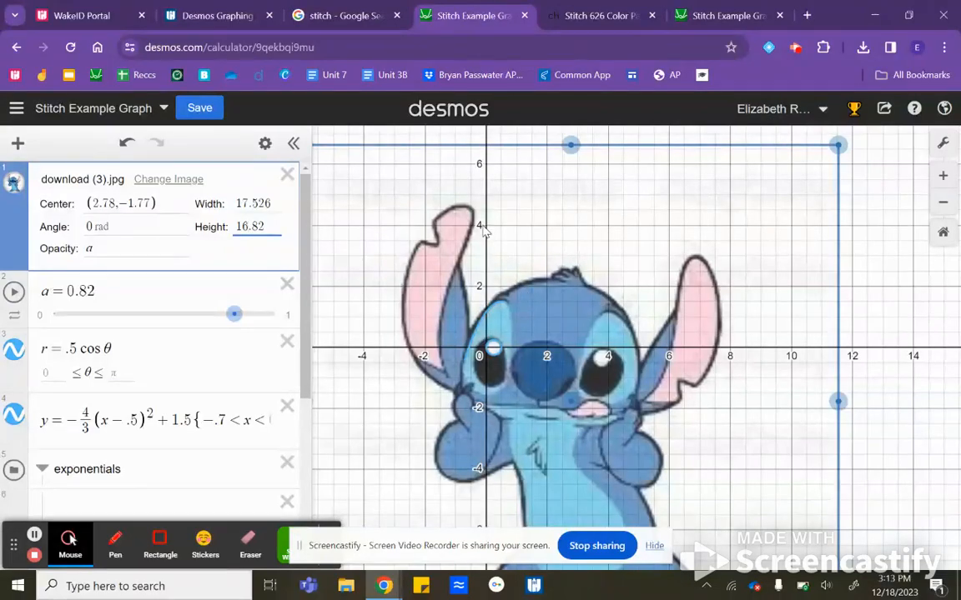
left_click(175, 356)
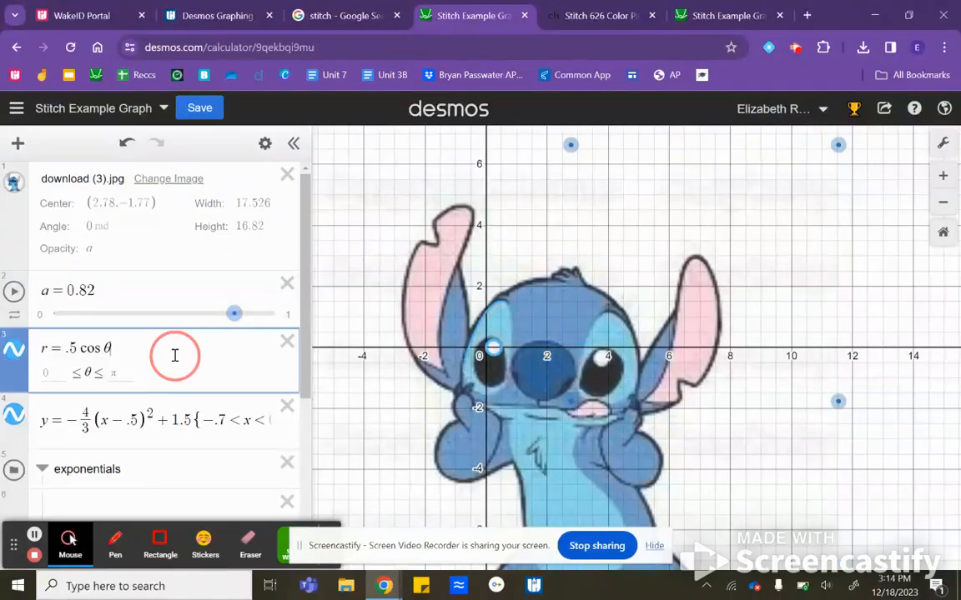
left_click(176, 419)
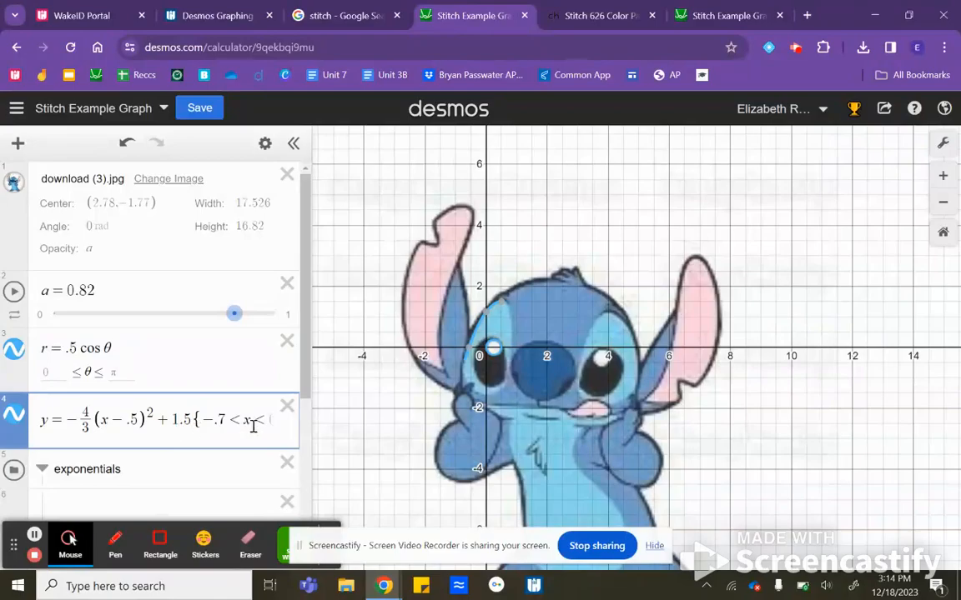